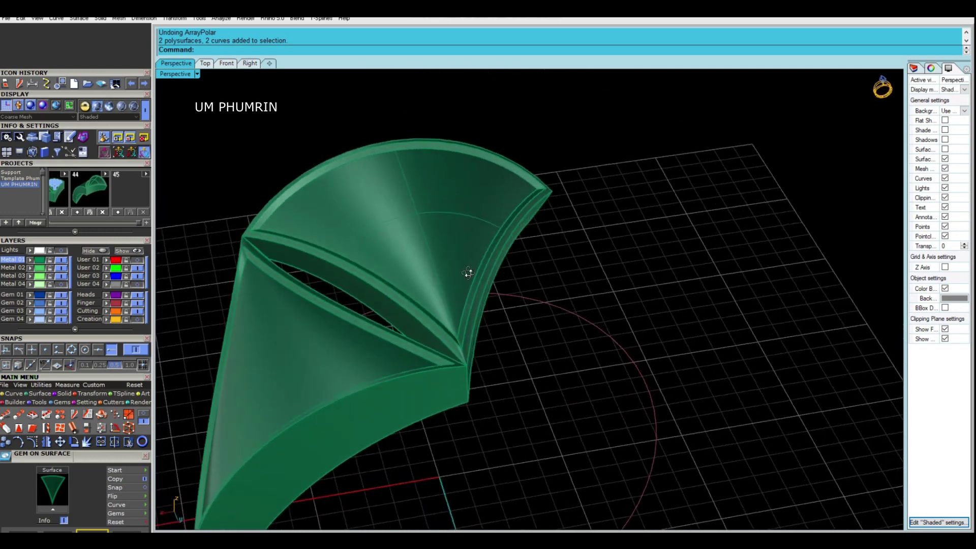
Start Gem on Surface with Flip, gem scale 1.8, and the OnSrf snap enabled
scroll(440, 234, "up", 2)
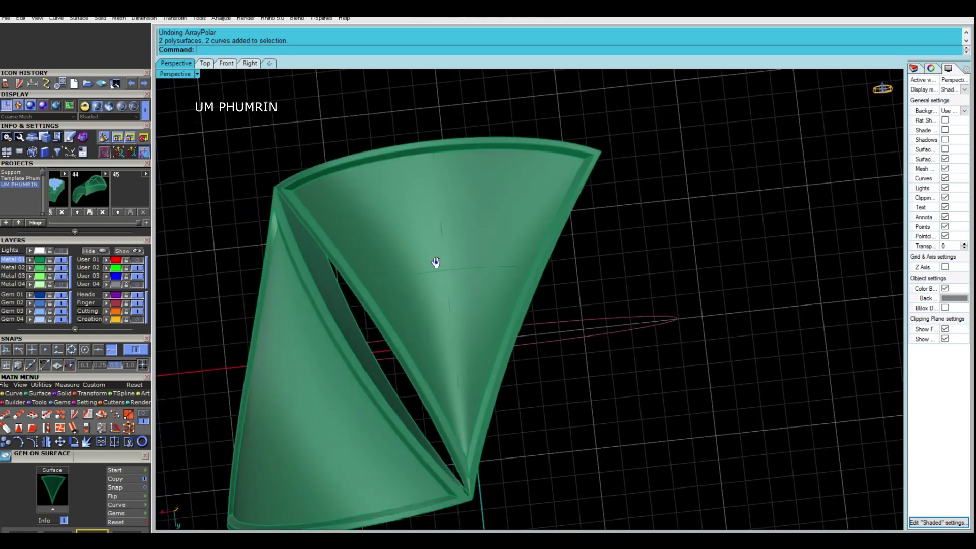
scroll(443, 247, "up", 2)
key("Return")
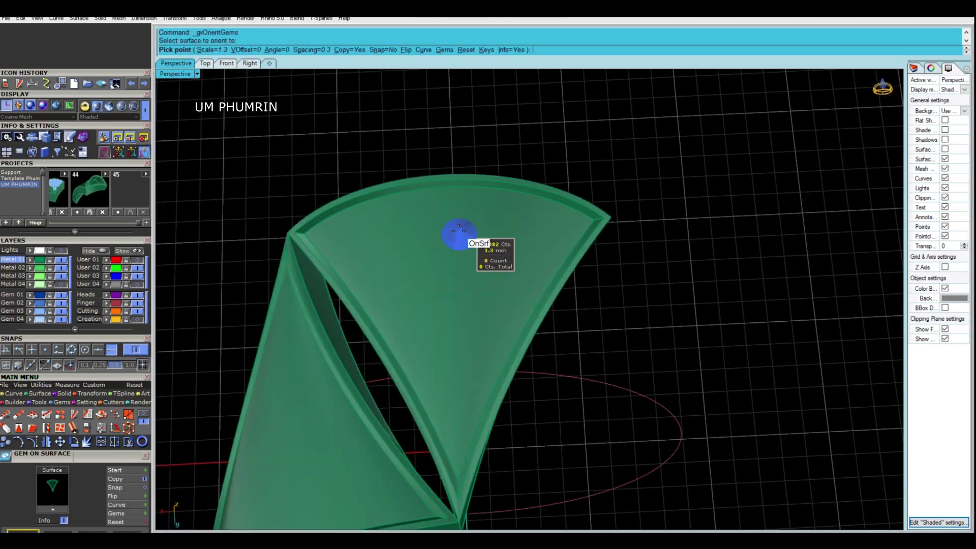
scroll(442, 218, "up", 2)
left_click(406, 49)
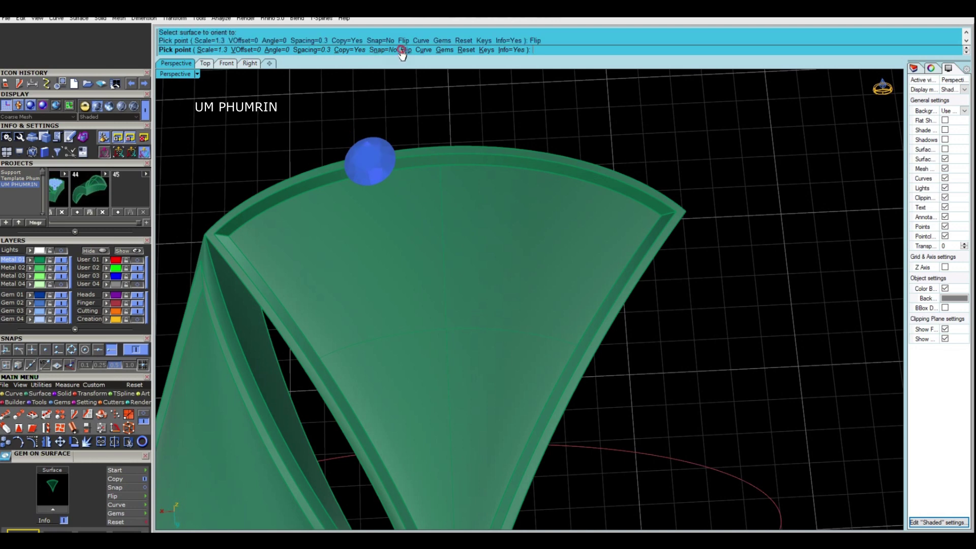
key("Up")
key("Up")
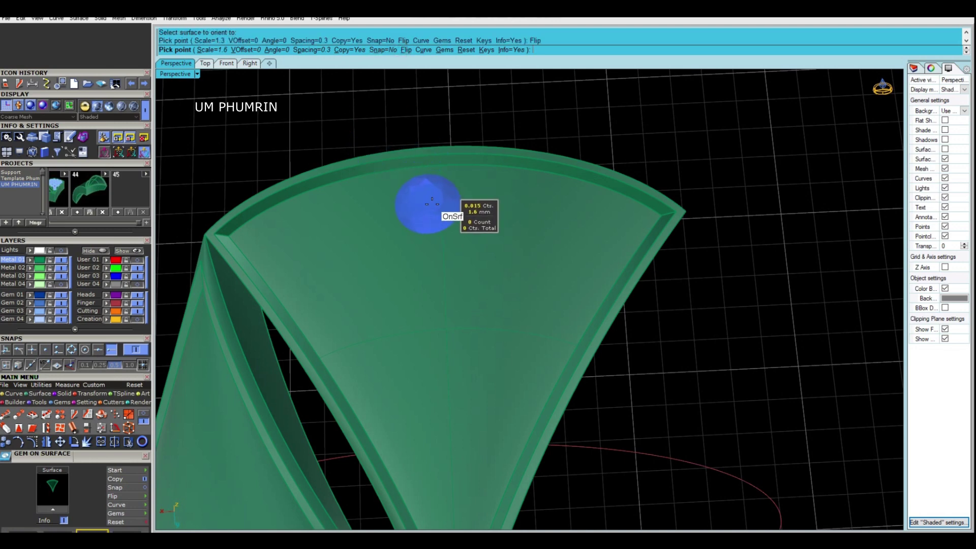
scroll(432, 183, "up", 2)
scroll(437, 189, "up", 1)
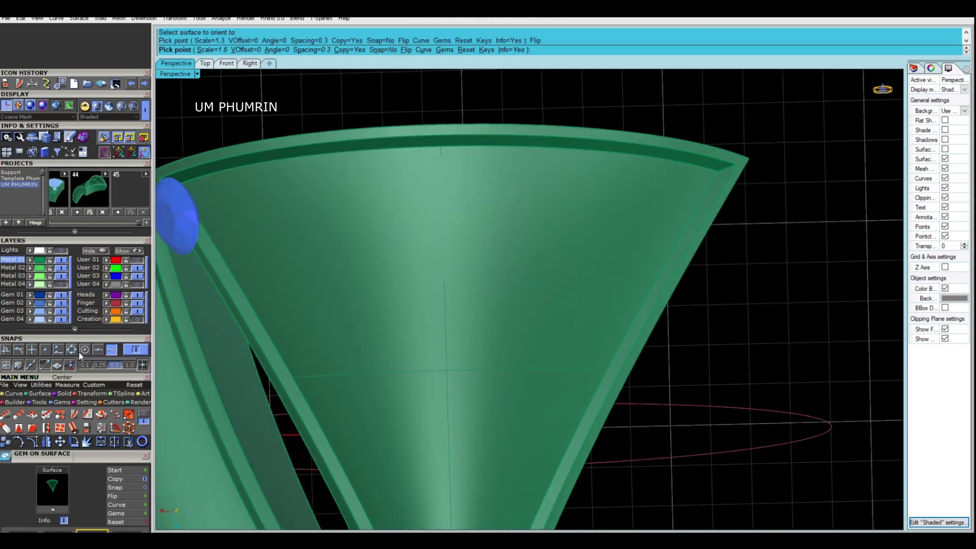
left_click(59, 350)
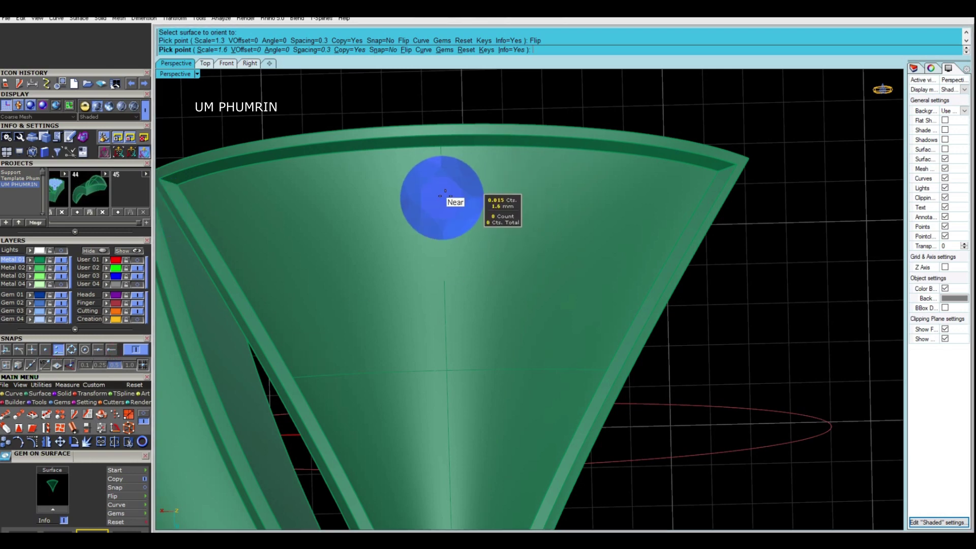
Place three 1.8 mm round gems near the top edge and tip of the panel
scroll(450, 189, "up", 1)
scroll(440, 189, "up", 1)
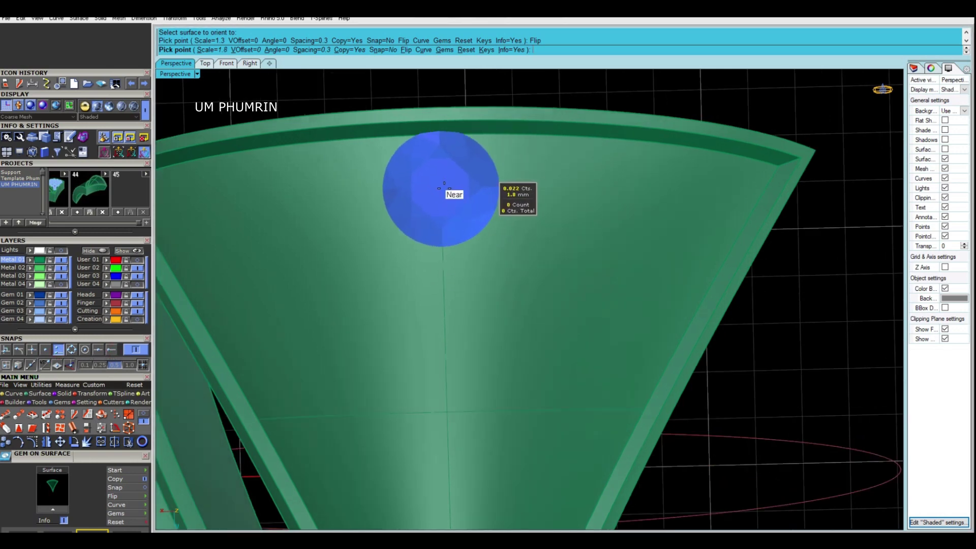
scroll(441, 192, "up", 1)
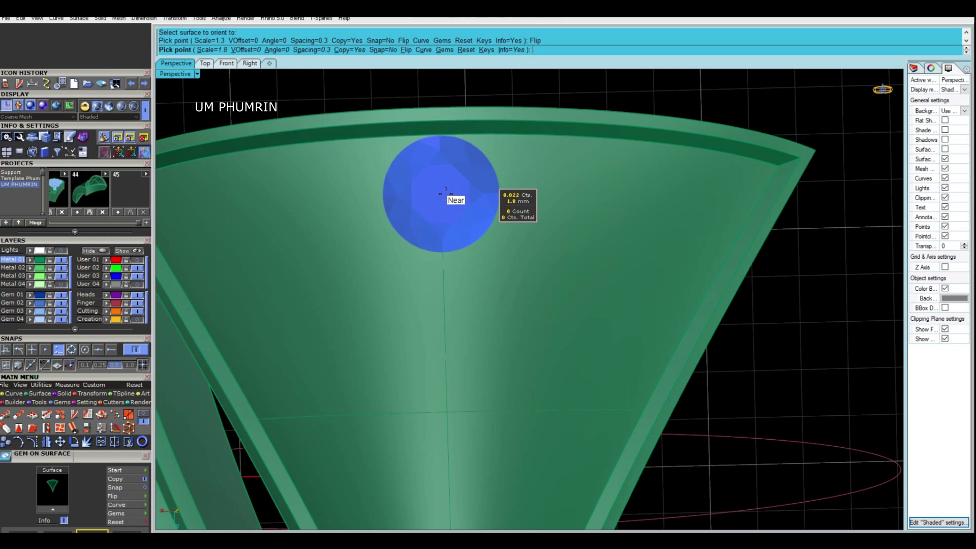
left_click(445, 193)
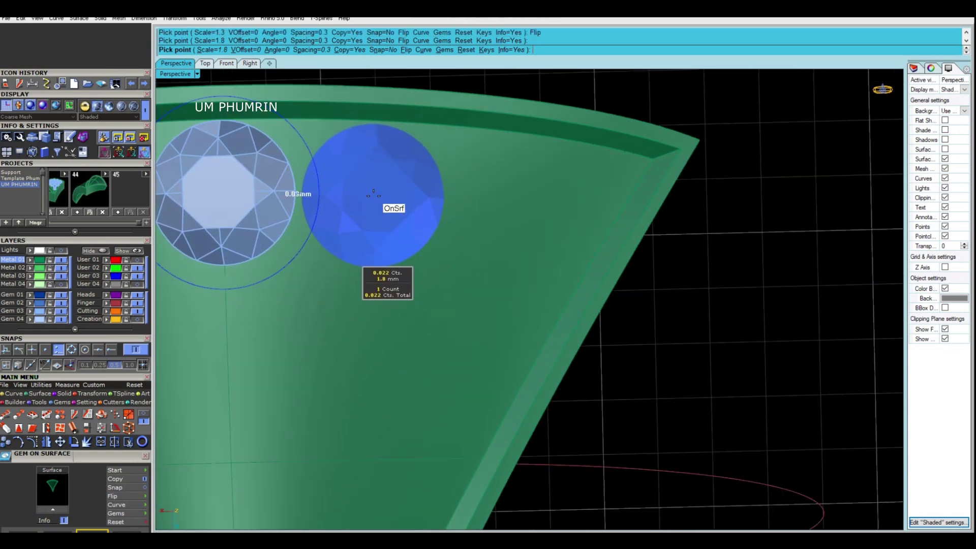
left_click(375, 192)
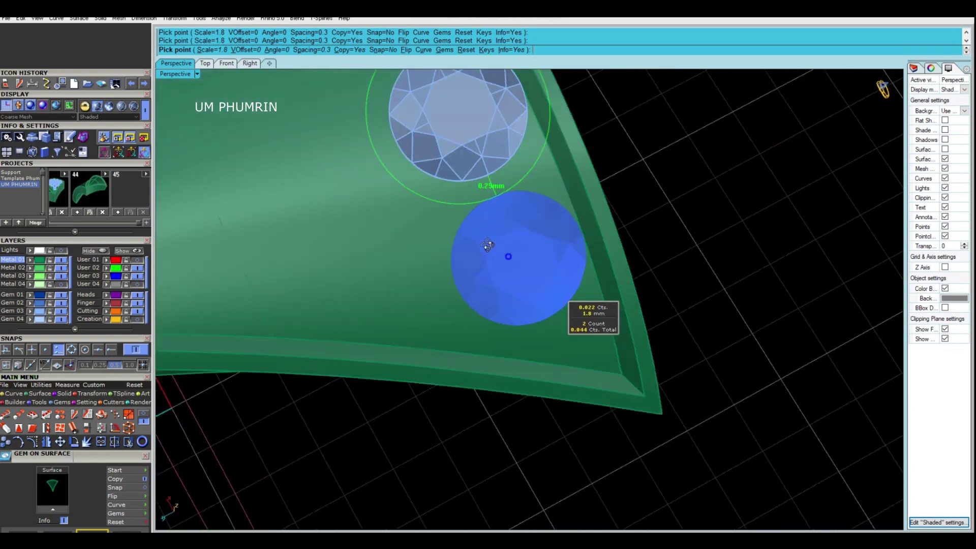
scroll(403, 218, "up", 3)
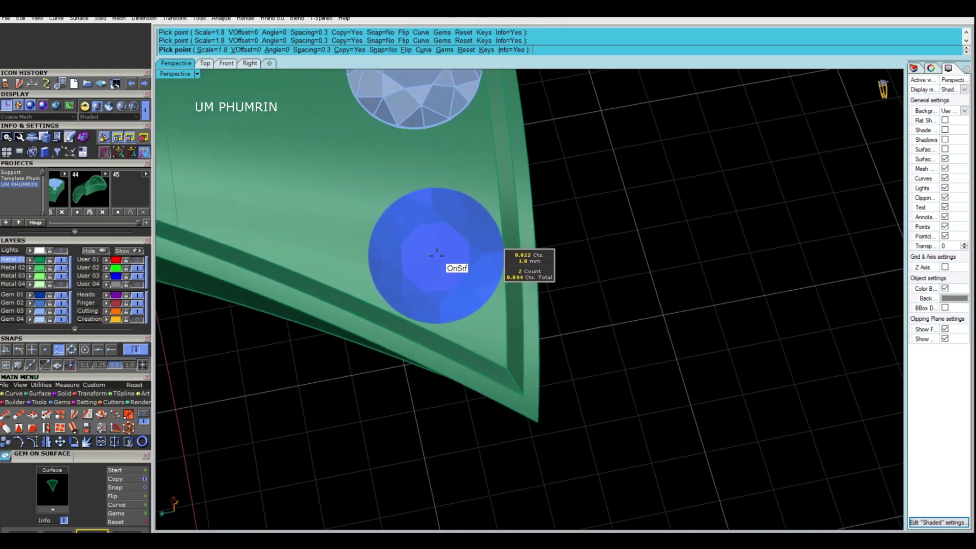
left_click(436, 260)
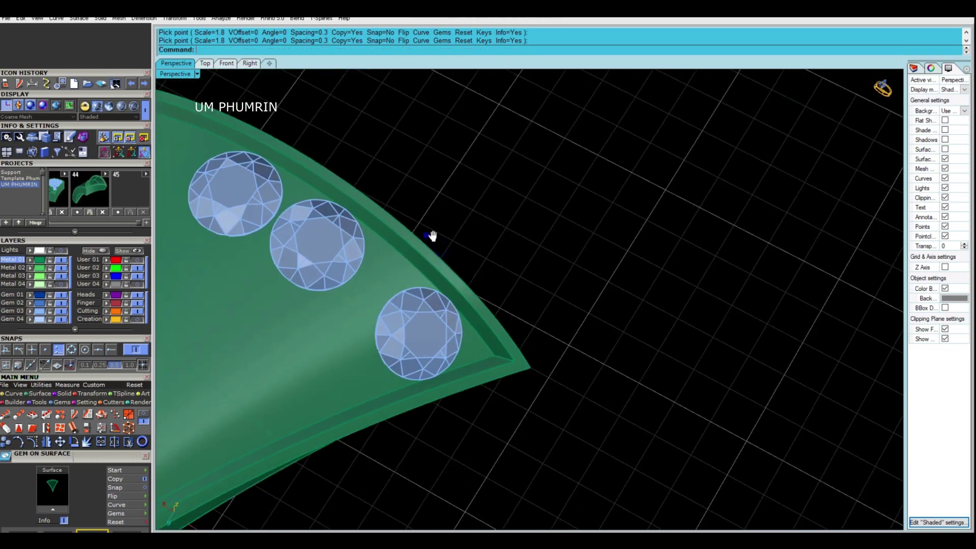
key("Return")
left_click(415, 256)
Delete two of the first gems and place two trial gems along the panel's right edge
left_click(392, 250, "shift")
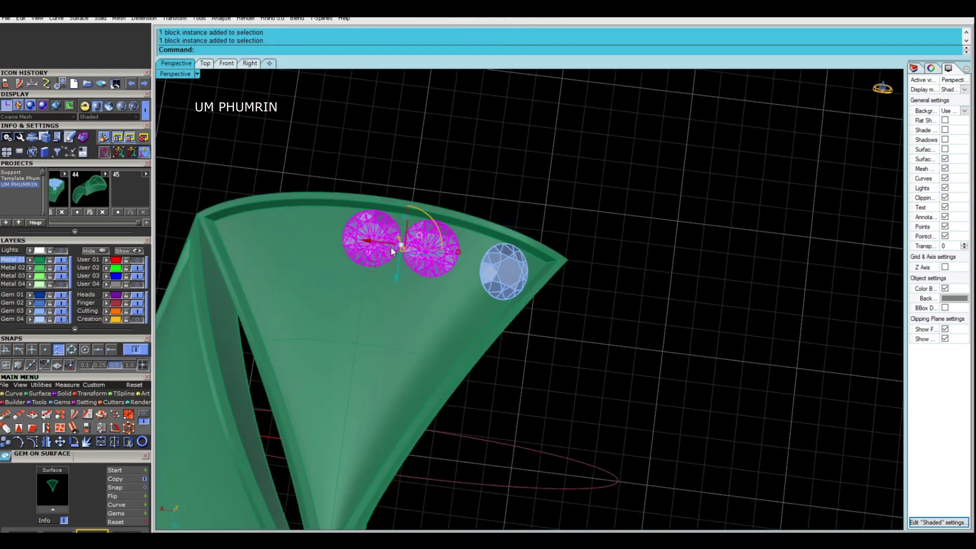
key("Delete")
key("Return")
scroll(516, 222, "up", 3)
right_click_drag(516, 223, 429, 278)
scroll(451, 268, "up", 2)
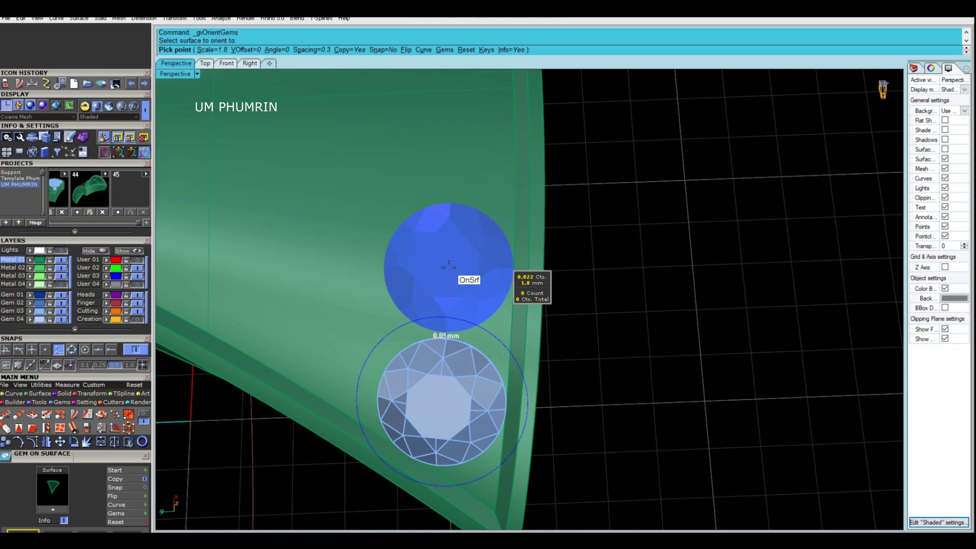
left_click(448, 264)
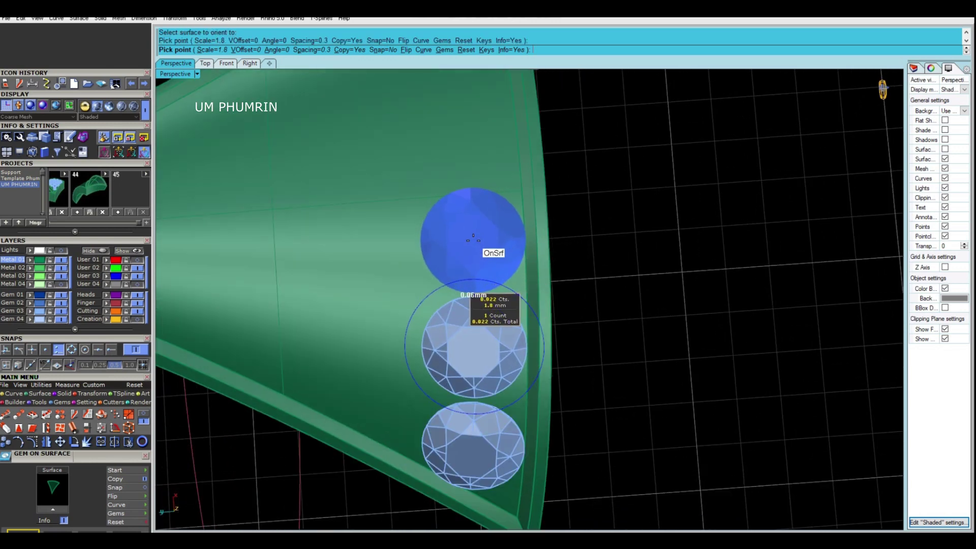
scroll(473, 240, "down", 2)
mouse_move(473, 239)
right_mouse_down()
mouse_move(451, 290)
mouse_move(481, 216)
right_mouse_up()
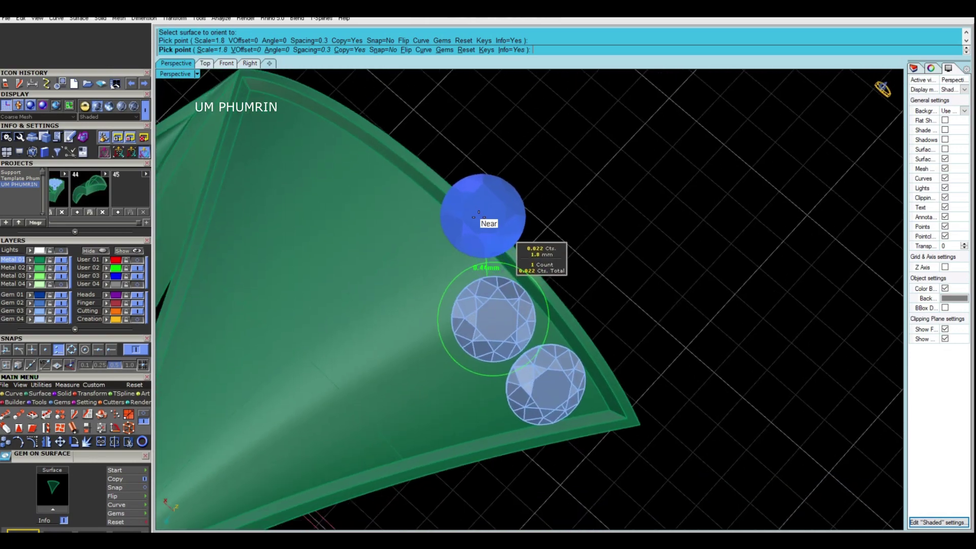
right_click_drag(444, 249, 468, 272)
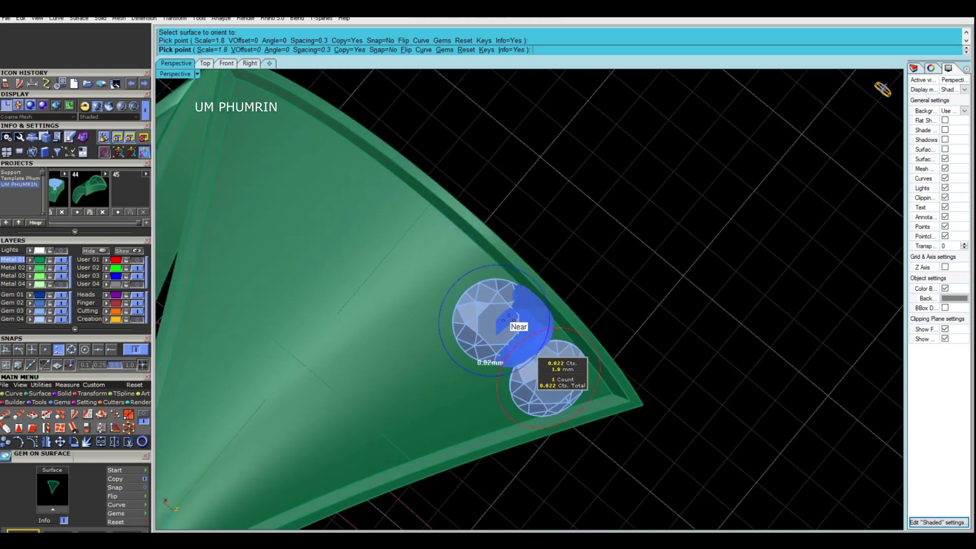
left_click(496, 320)
key("Return")
Select both right-edge trial gems and delete them
right_click_drag(539, 366, 504, 235)
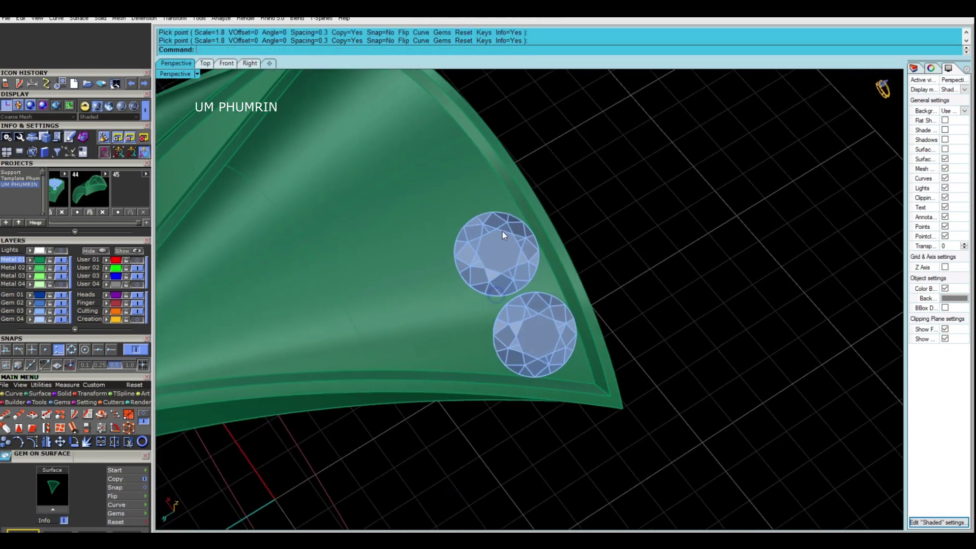
left_click(503, 235)
left_click(529, 330, "shift")
right_click_drag(529, 331, 511, 269)
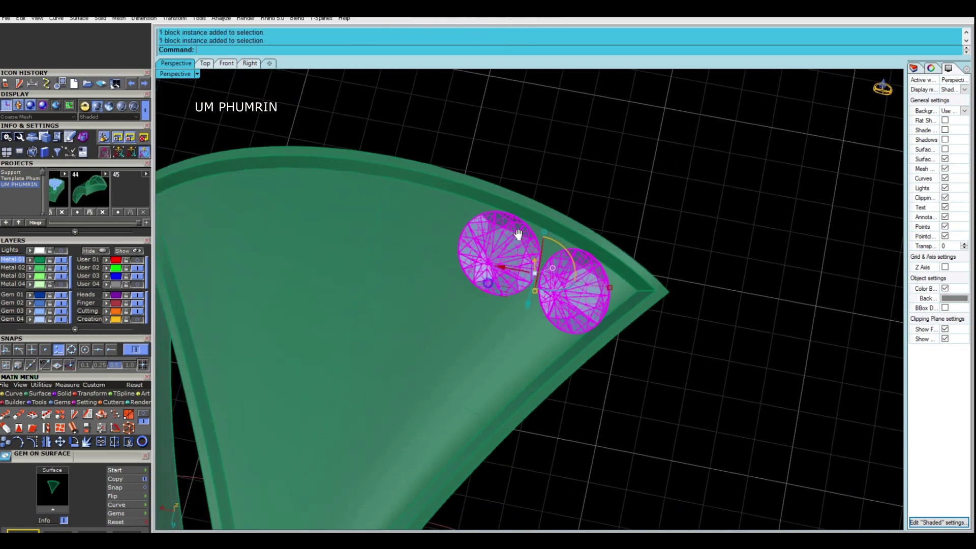
key("Delete")
type("gs")
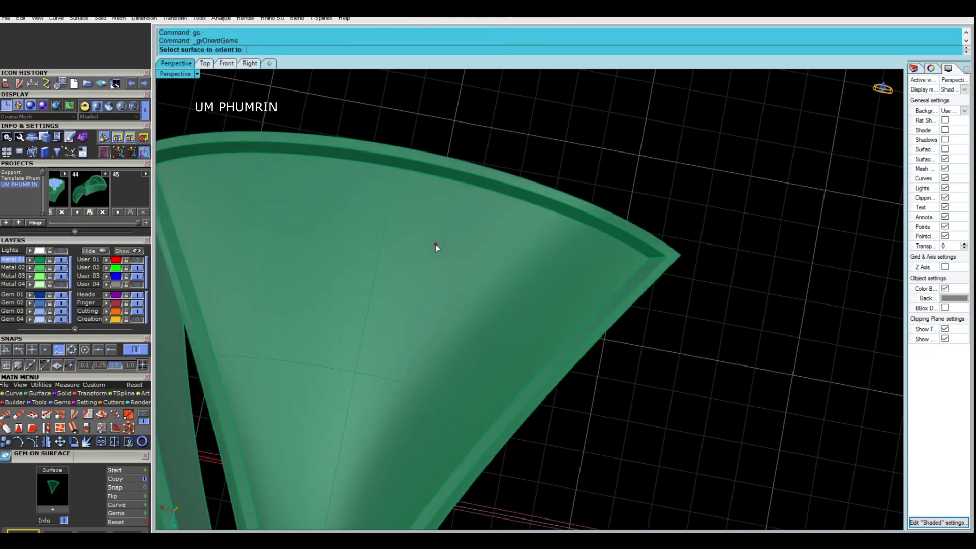
Pick the panel surface and place two 1.8 mm gems down its right edge
left_click(436, 247)
left_click(384, 224)
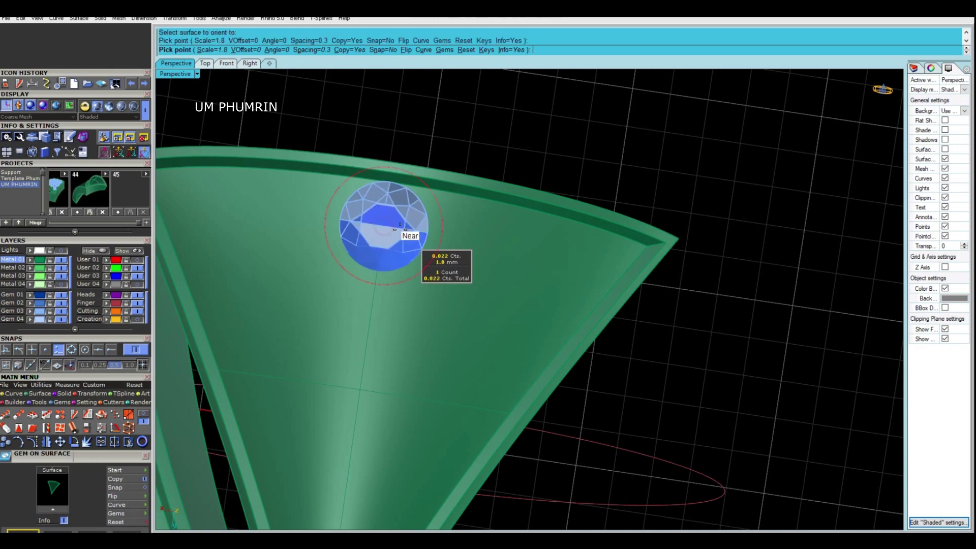
mouse_move(386, 226)
right_mouse_down()
mouse_move(524, 240)
mouse_move(454, 246)
mouse_move(429, 289)
right_mouse_up()
scroll(454, 263, "up", 2)
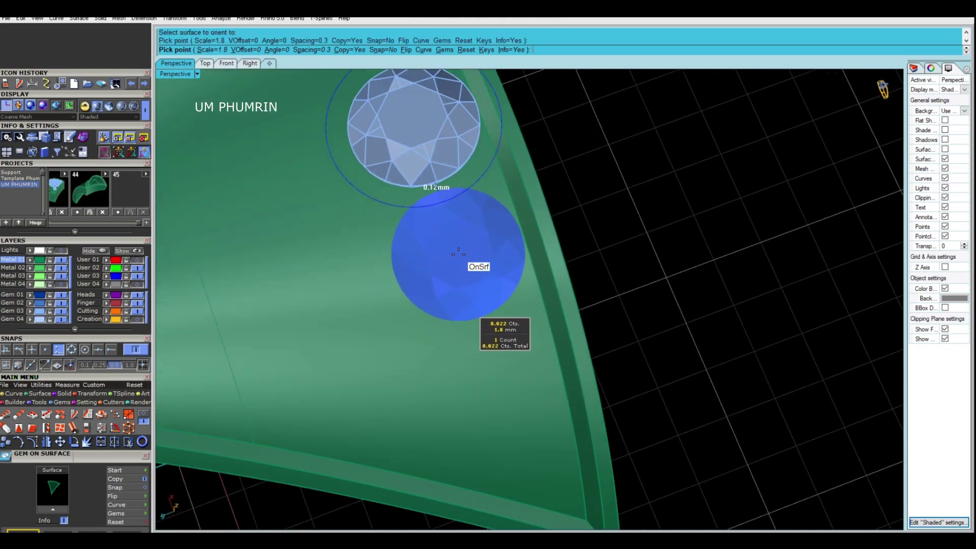
scroll(458, 252, "up", 1)
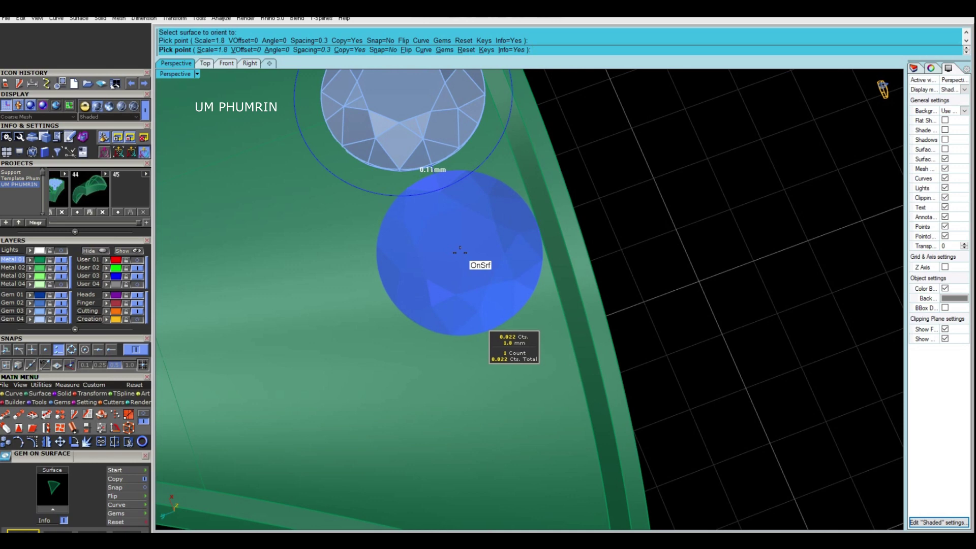
right_click_drag(460, 253, 422, 279)
left_click(462, 257)
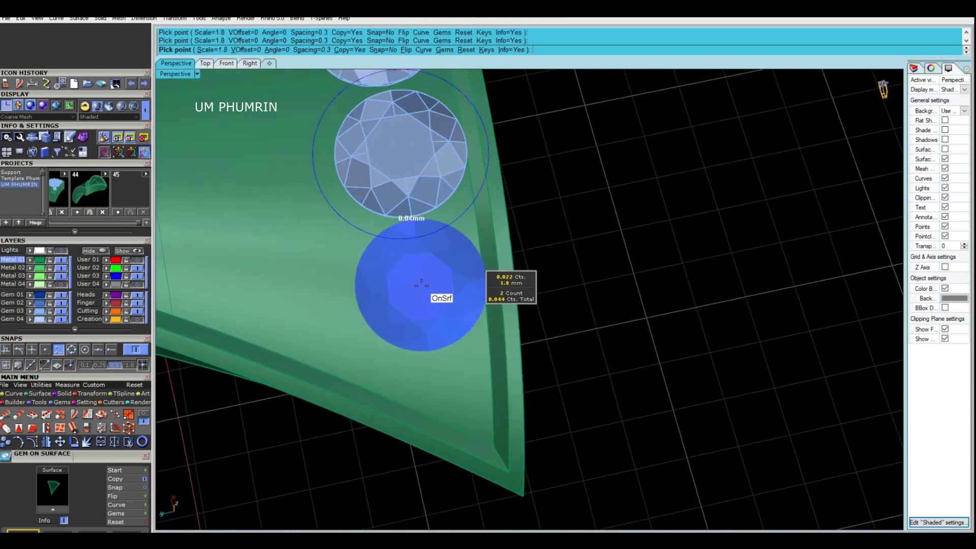
Add a third gem toward the panel tip and finish placement
scroll(420, 285, "up", 2)
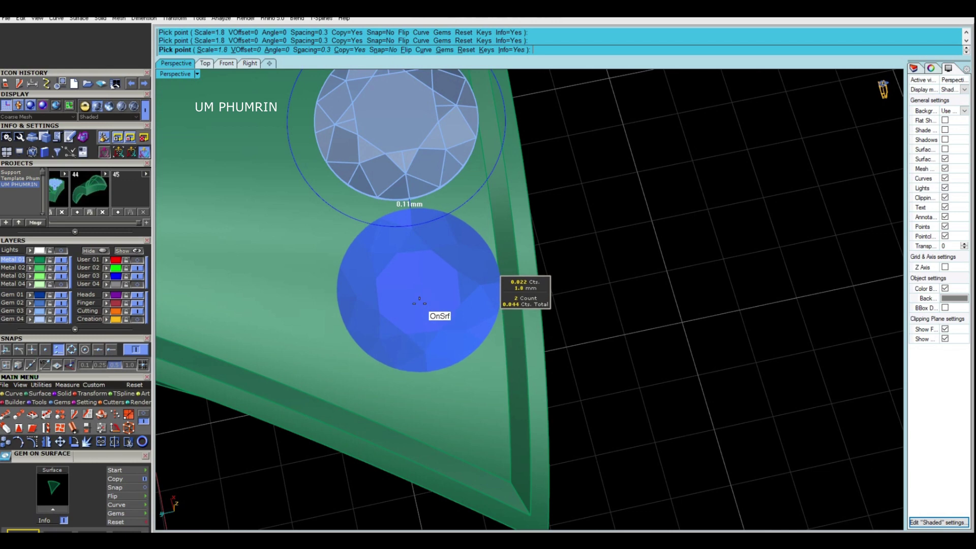
right_click_drag(426, 354, 424, 347)
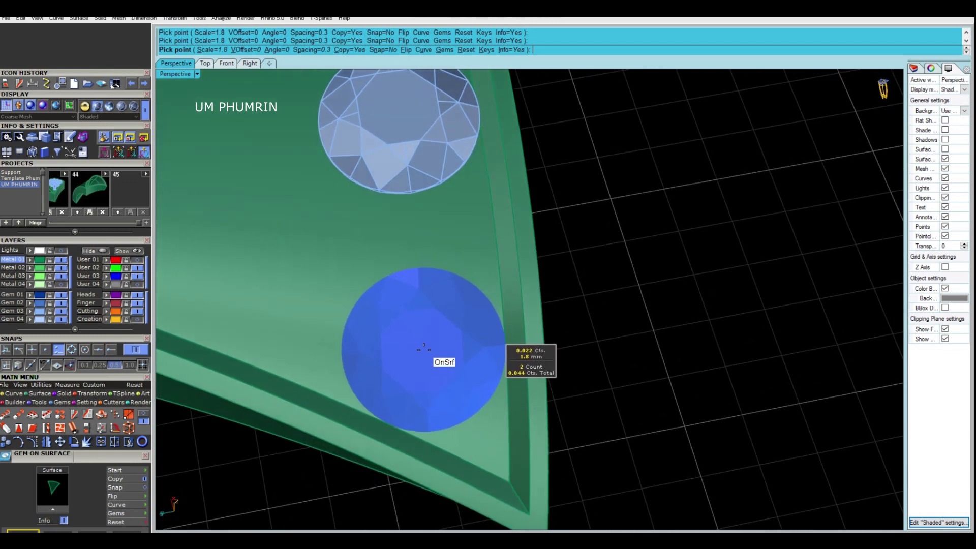
left_click(424, 348)
key("Return")
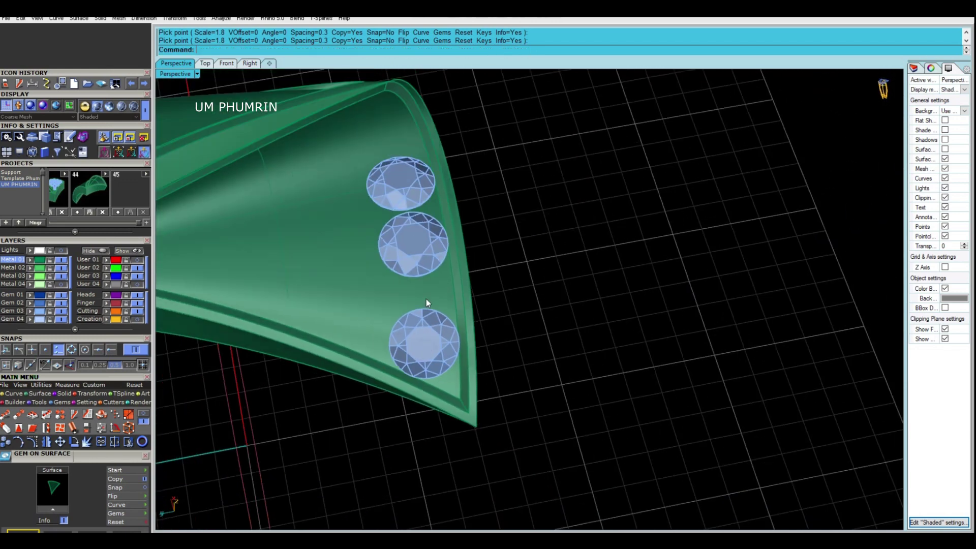
right_click_drag(424, 348, 483, 335)
left_click(459, 299)
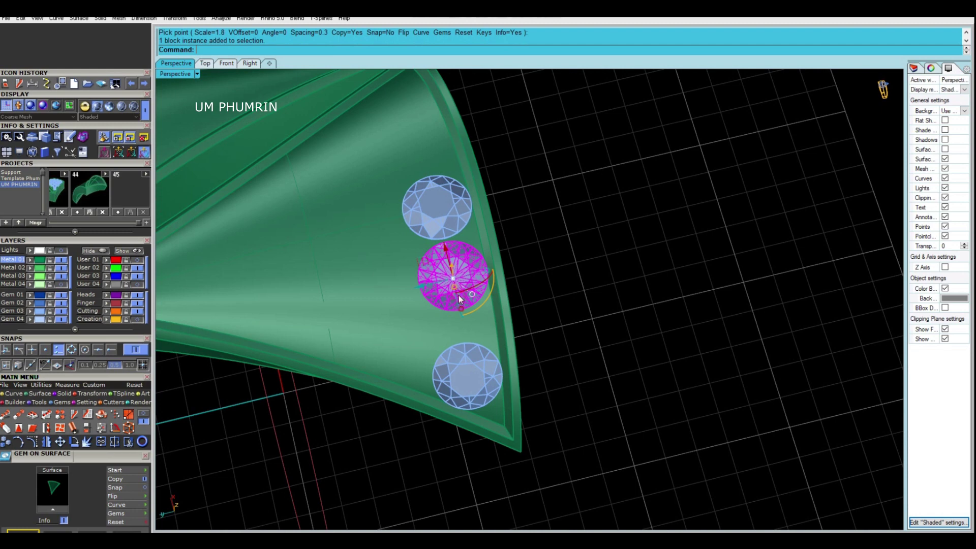
Delete two gems and place two new round gems side by side on the panel
left_click(442, 236, "shift")
key("Delete")
key("Return")
scroll(417, 287, "up", 2)
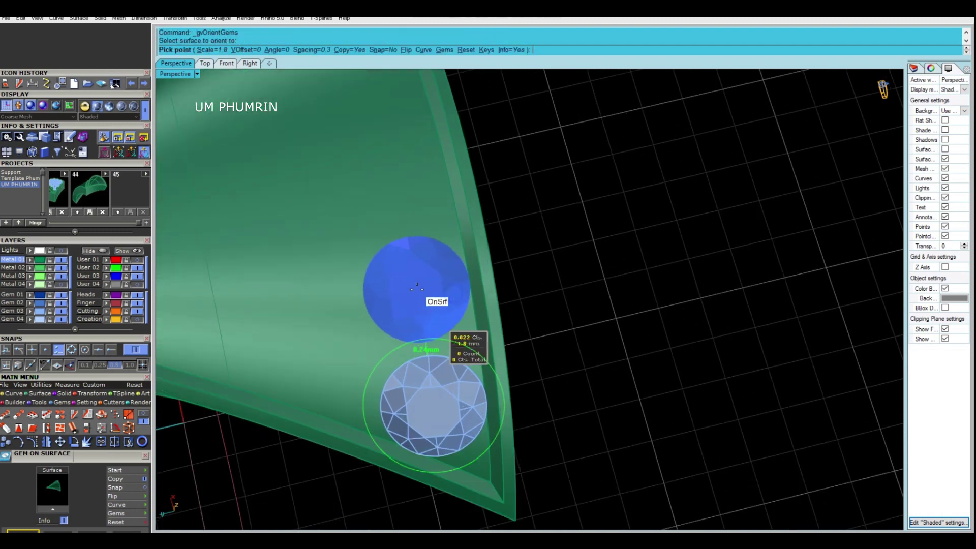
scroll(417, 287, "up", 2)
left_click(419, 299)
scroll(414, 305, "down", 2)
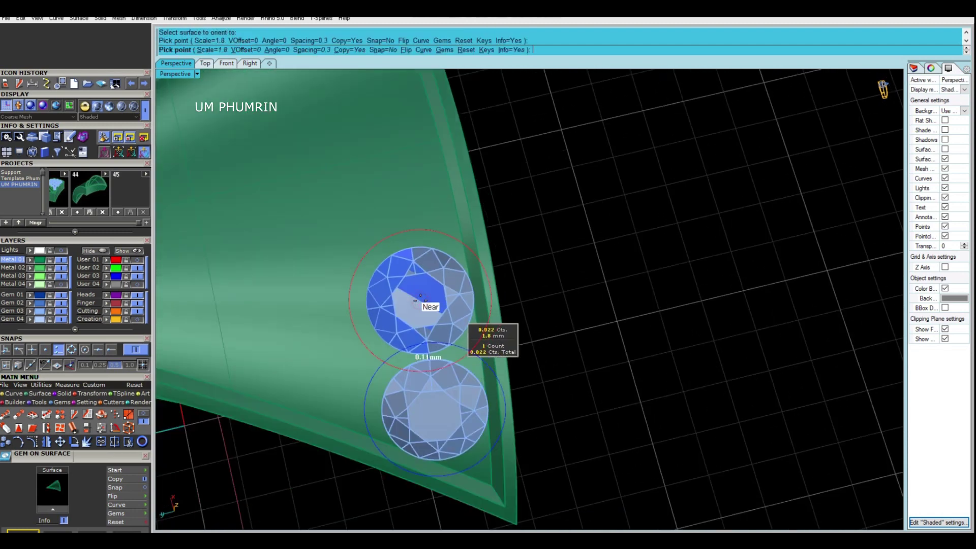
scroll(425, 279, "up", 1)
scroll(420, 251, "up", 1)
left_click(425, 268)
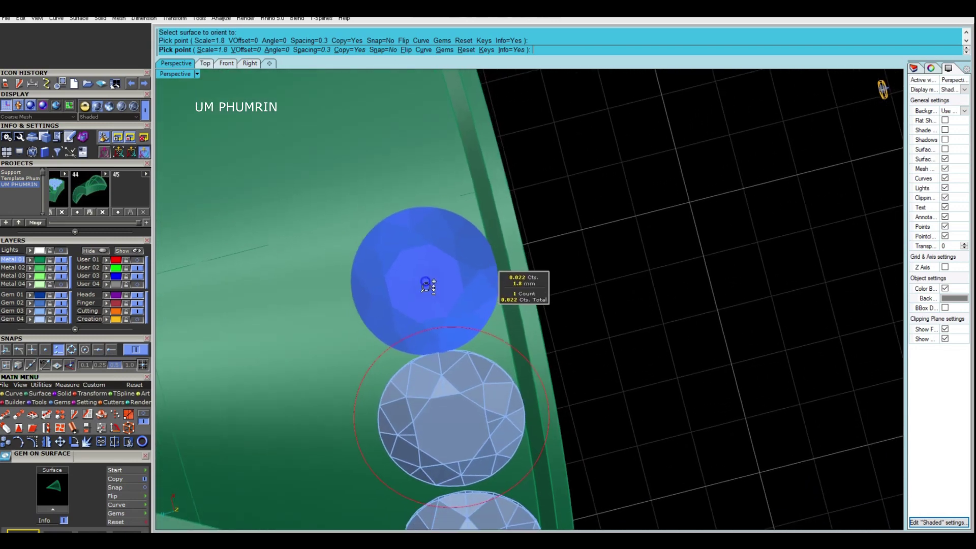
scroll(423, 263, "down", 2)
key("Return")
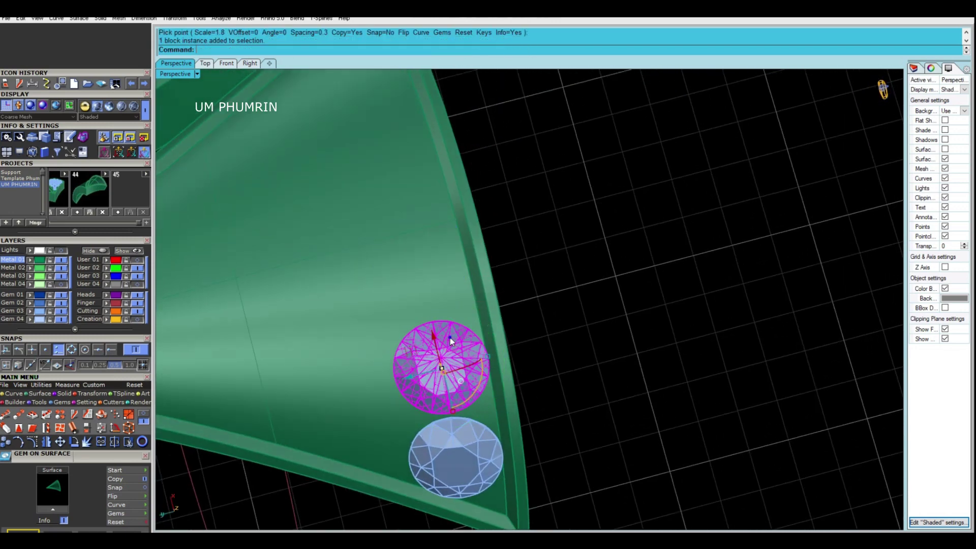
Restart Gem on Surface to keep paving the triangular panel with gems
scroll(437, 305, "up", 1)
key("Return")
scroll(449, 312, "up", 2)
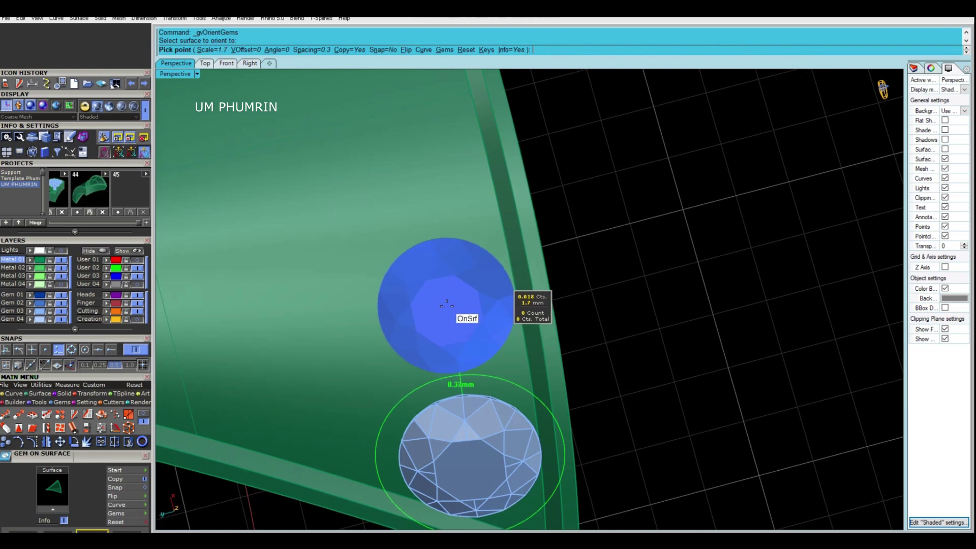
scroll(453, 317, "down", 2, "ctrl")
scroll(457, 325, "up", 1)
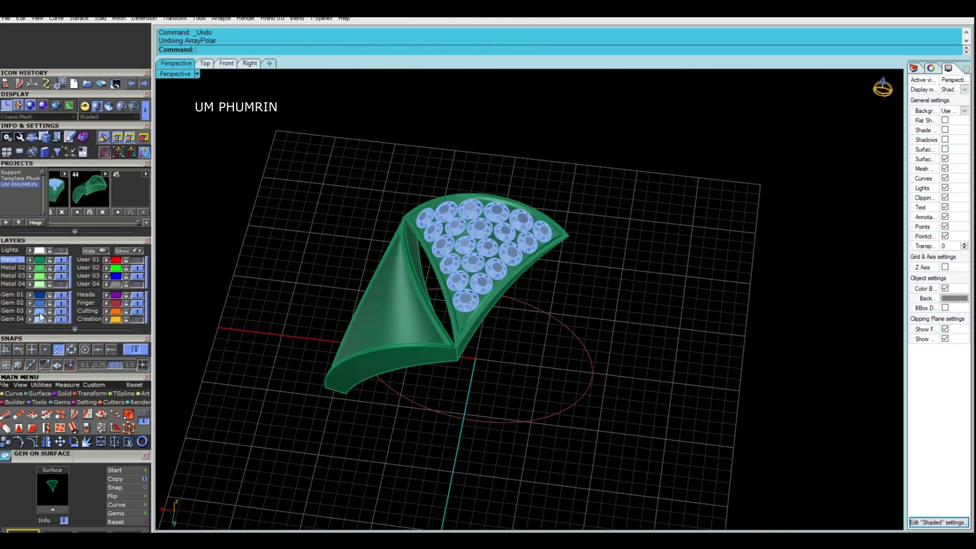
Window-select the 21 paved gems and group them
left_click(41, 314)
right_click_drag(427, 264, 451, 279)
type("g")
left_click(609, 289)
right_click_drag(609, 288, 454, 250)
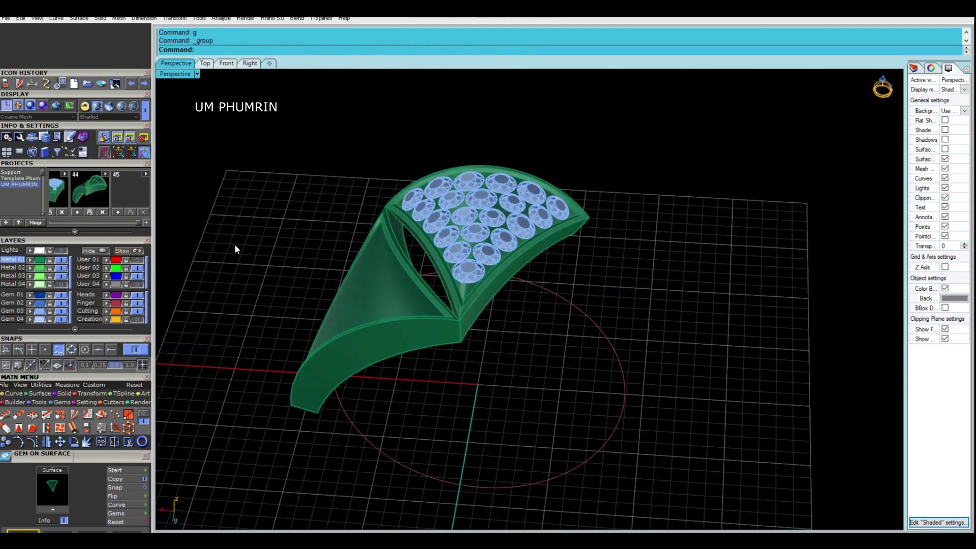
Select all curves except the finger circle and group them with the gems and panels
type("elCrv")
key("Return")
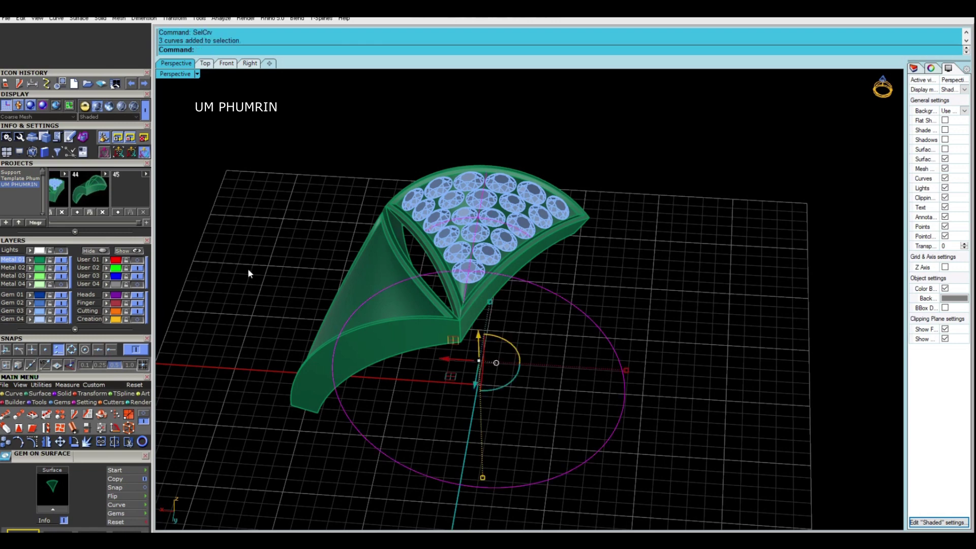
left_click(624, 374, "ctrl")
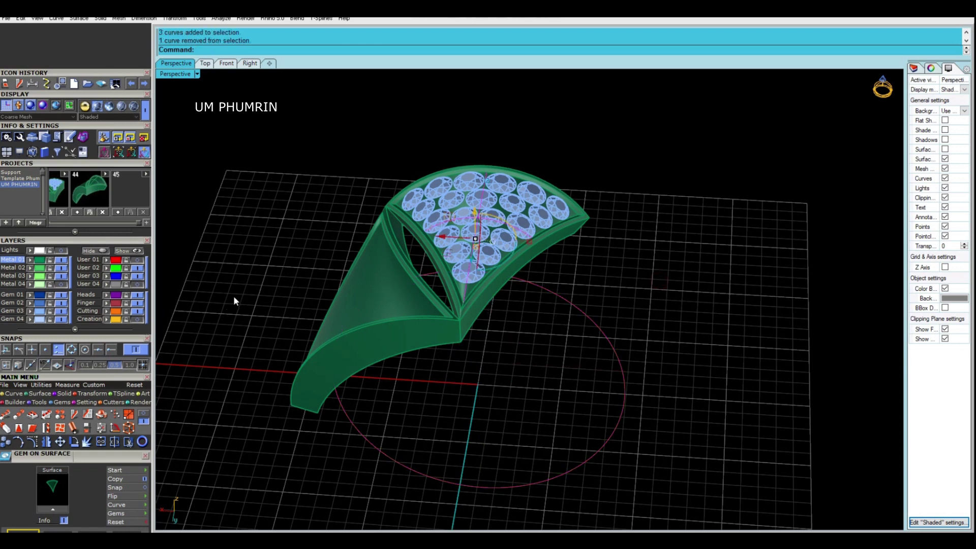
key("ctrl+g")
right_click_drag(234, 295, 247, 148)
left_click_drag(247, 148, 369, 244)
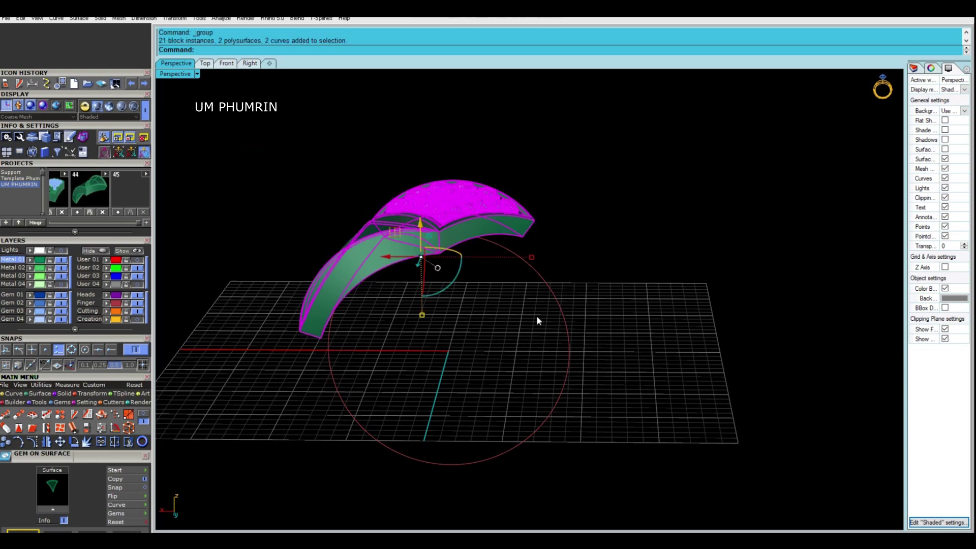
Clear the selection and orbit in close to the gem-set panel
key("Escape")
scroll(461, 223, "up", 5)
mouse_move(462, 223)
right_mouse_down()
mouse_move(444, 258)
mouse_move(639, 256)
right_mouse_up()
right_click_drag(591, 277, 441, 249)
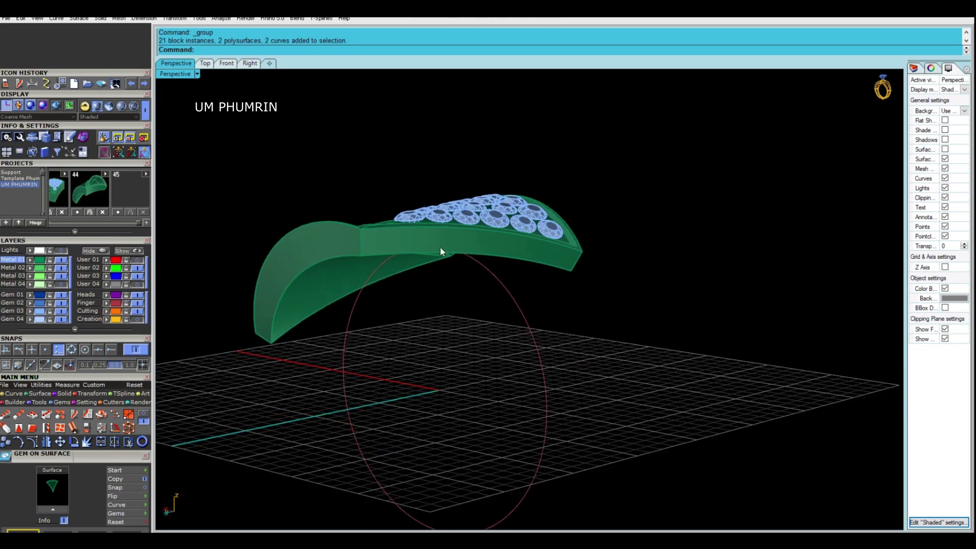
In the Front view, select the top gem-set panel sitting on the finger circle
left_click(226, 63)
scroll(477, 189, "up", 2)
left_click(481, 194)
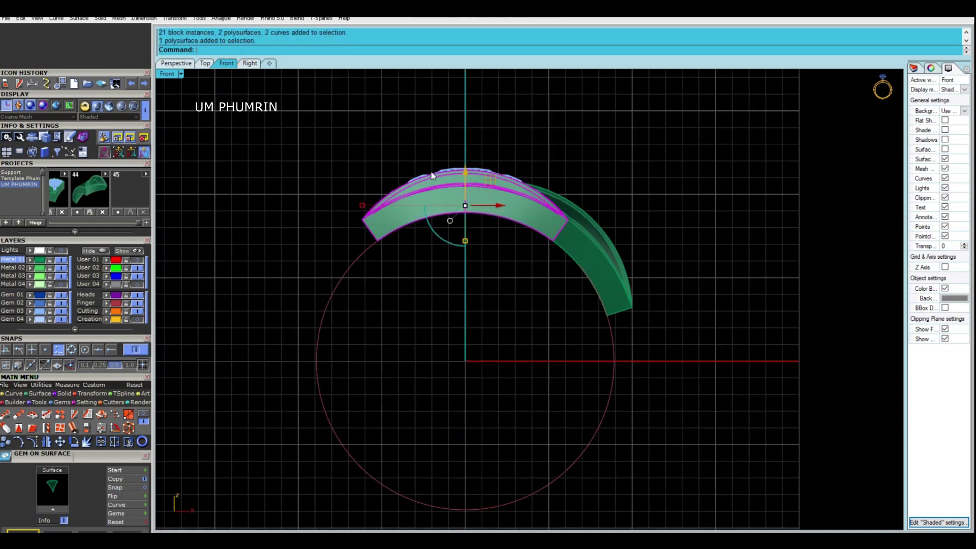
left_click_drag(285, 119, 580, 290)
scroll(480, 191, "up", 2)
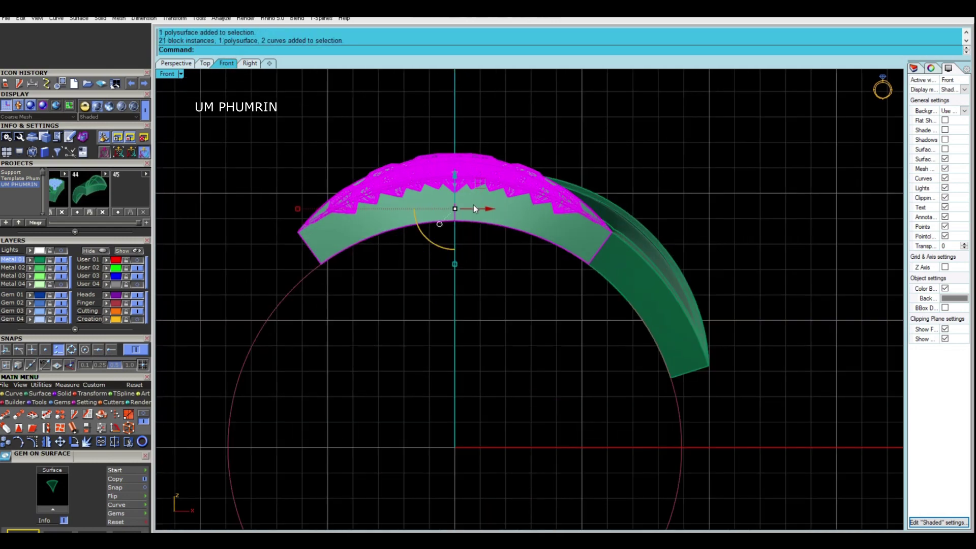
scroll(469, 203, "up", 1)
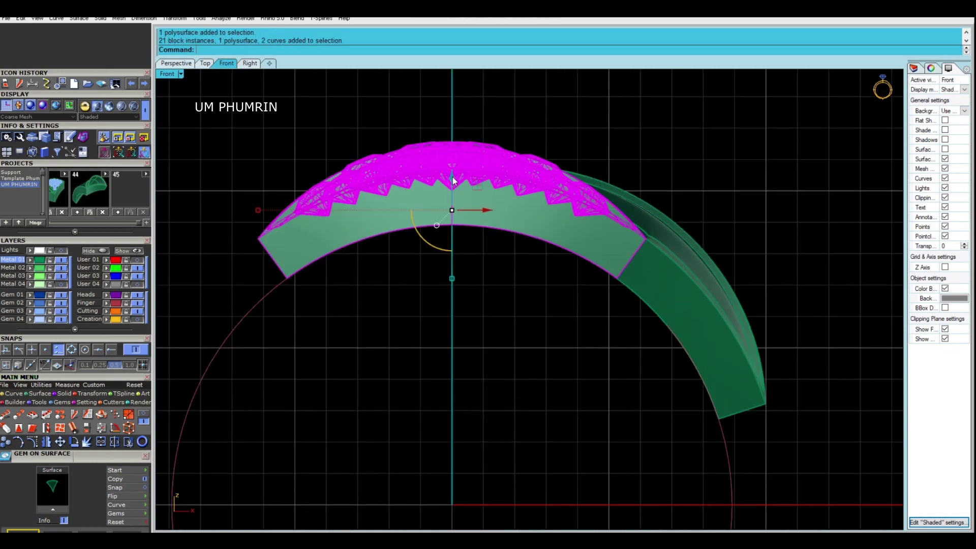
left_click(491, 283)
scroll(492, 285, "down", 1)
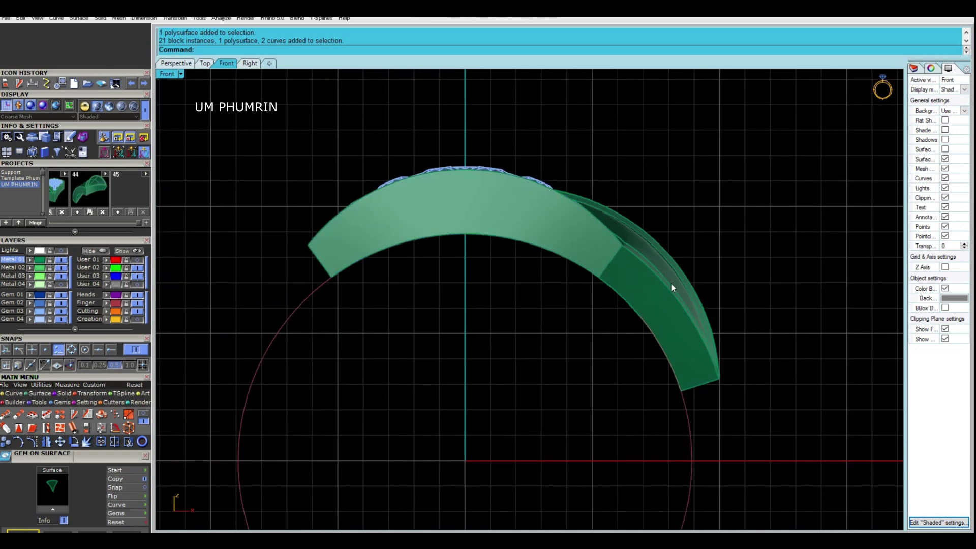
left_click(670, 284)
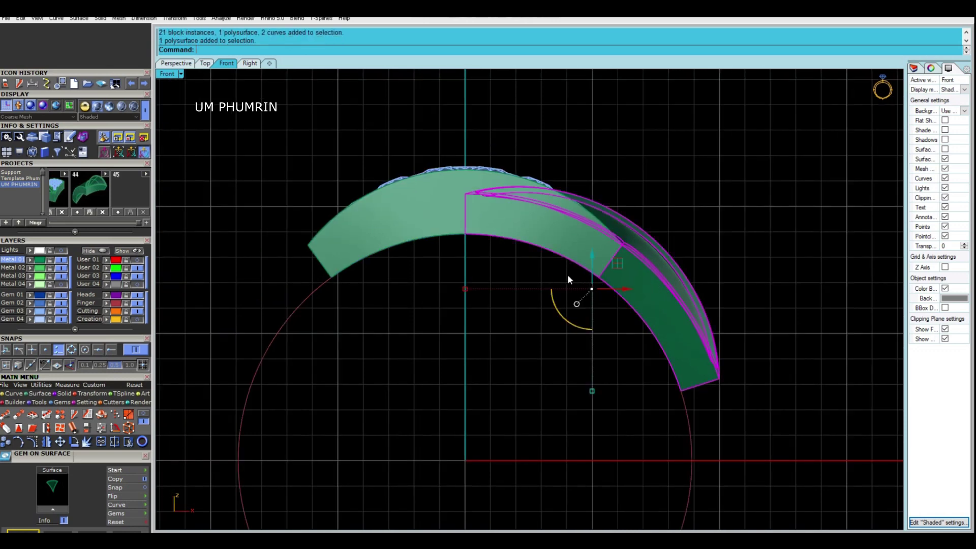
left_click(442, 213)
Window-select the panel's gems and curves and save the project as version 45
left_click_drag(235, 148, 555, 250)
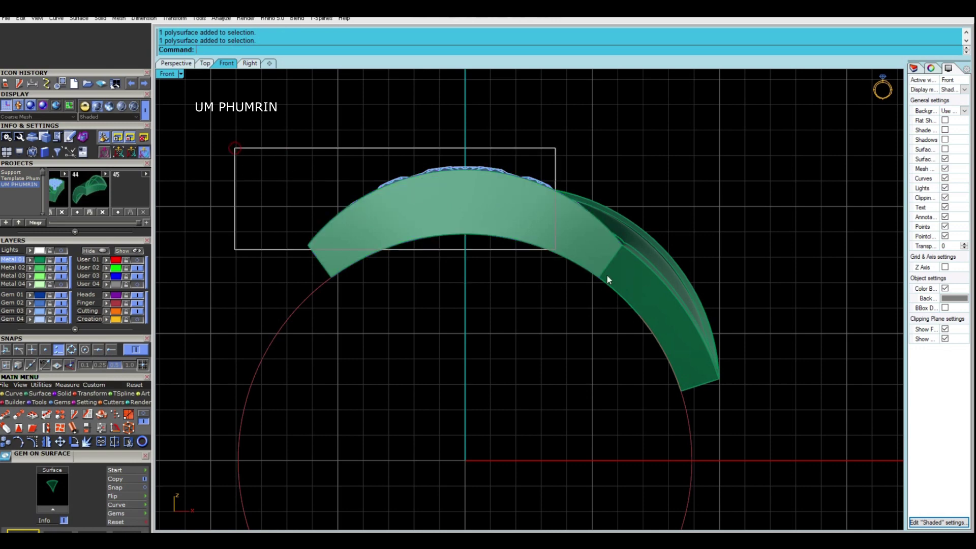
scroll(462, 206, "up", 1)
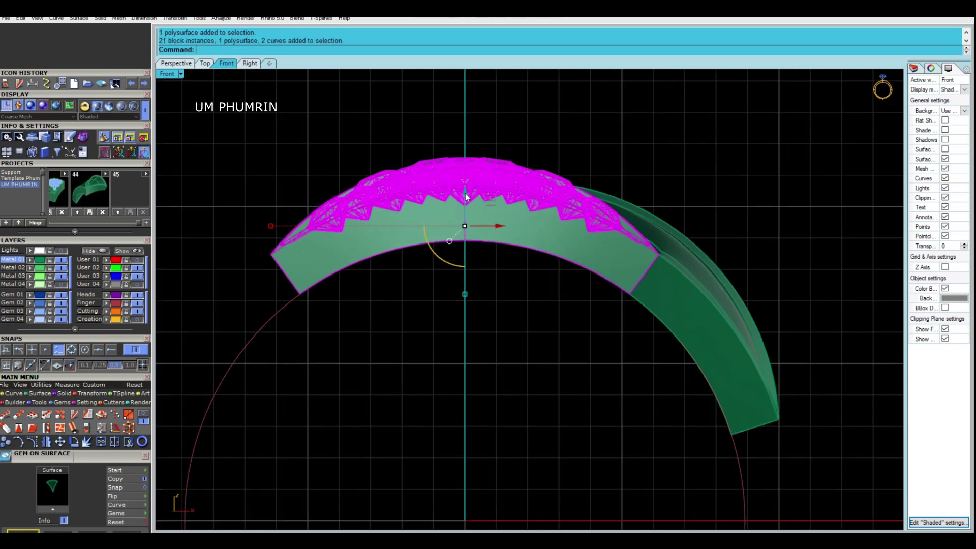
left_click(118, 212)
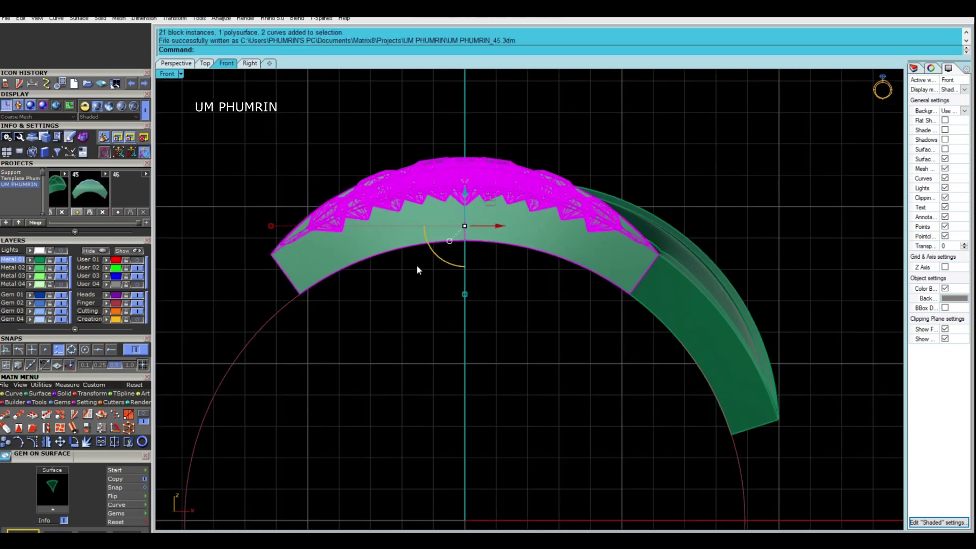
left_click_drag(465, 197, 479, 211)
scroll(479, 211, "down", 5)
Polar-array the selection five times around the origin, then undo the array
type("A")
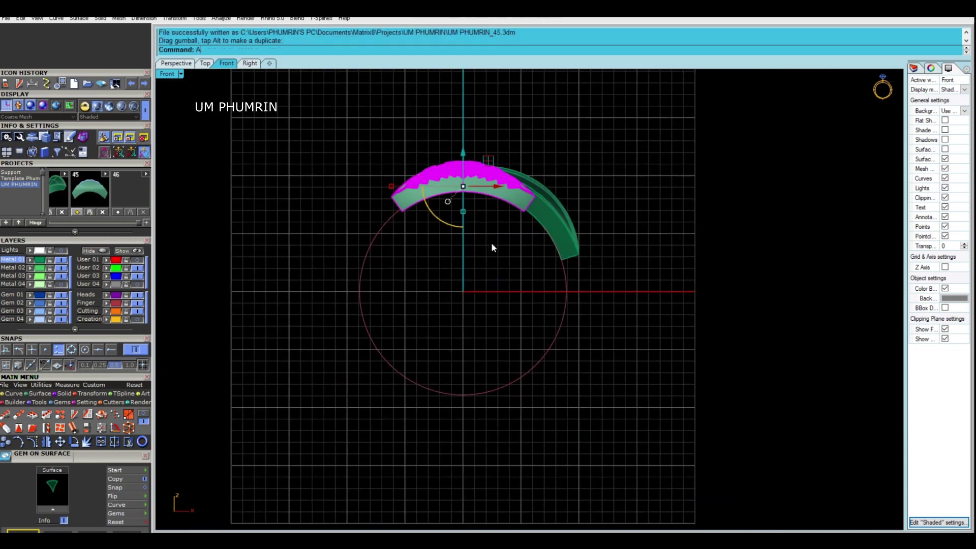
key("Return")
type("0")
key("Return")
key("Return")
key("Return")
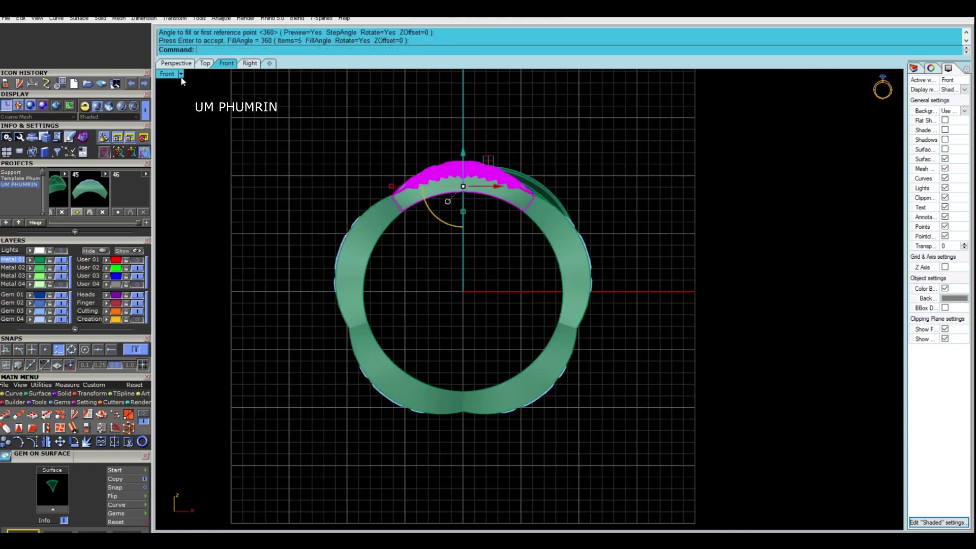
key("ctrl+F4")
mouse_move(492, 228)
middle_mouse_down()
mouse_move(594, 256)
mouse_move(700, 328)
middle_mouse_up()
mouse_move(699, 332)
right_mouse_down()
mouse_move(560, 290)
mouse_move(558, 258)
mouse_move(465, 193)
mouse_move(499, 234)
mouse_move(507, 330)
mouse_move(515, 285)
right_mouse_up()
key("ctrl+z")
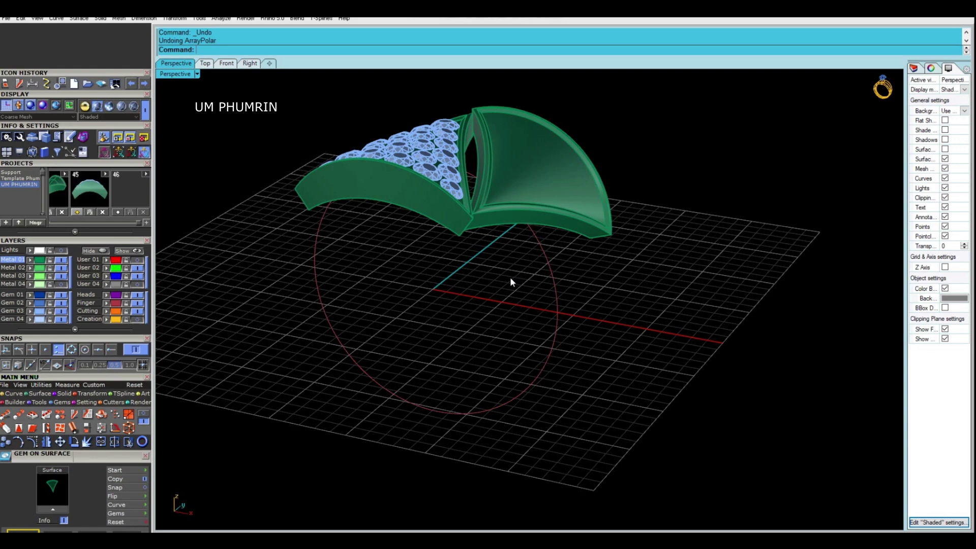
Delete the cone piece and extrude the finger circle into a cylinder
mouse_move(508, 279)
right_mouse_down()
mouse_move(532, 338)
mouse_move(632, 320)
mouse_move(543, 263)
mouse_move(502, 279)
mouse_move(623, 340)
right_mouse_up()
left_click(544, 263)
key("Delete")
left_click(532, 340)
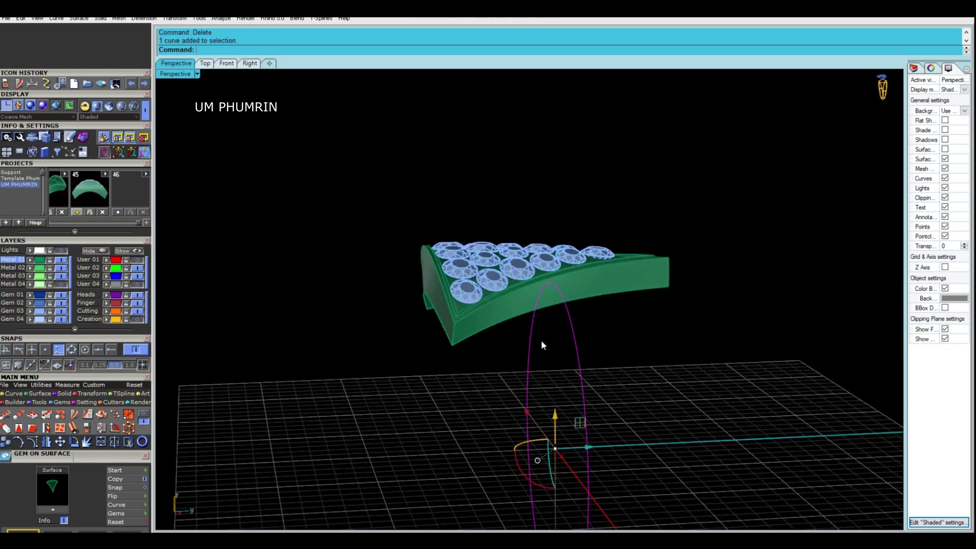
right_click_drag(541, 340, 514, 309)
key("e")
left_click(700, 320)
right_click_drag(700, 321, 452, 282)
BooleanDifference the cylinder from the gem panel, then select the trimmed panel with its gems
left_click(435, 279)
type("bd")
key("Return")
left_click(517, 331)
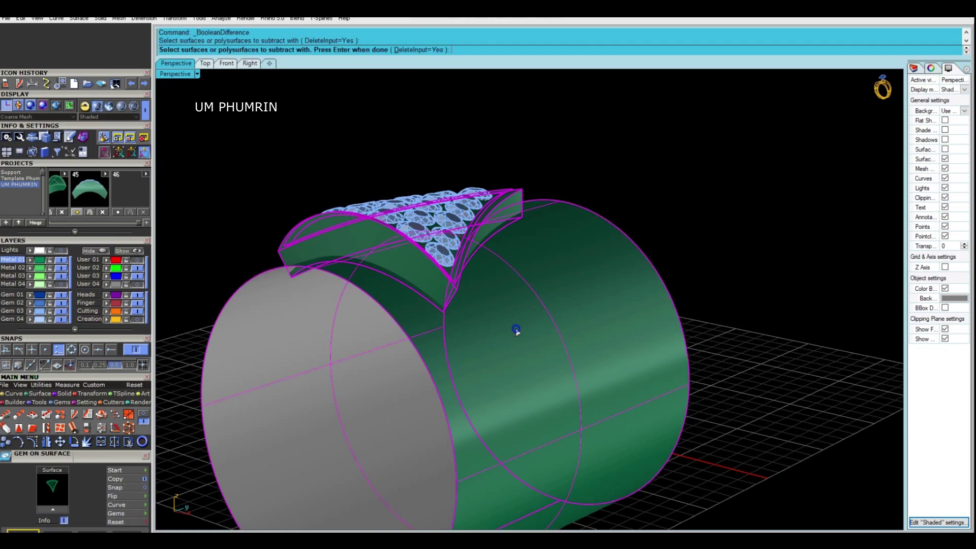
key("Return")
mouse_move(531, 258)
right_mouse_down()
mouse_move(567, 293)
mouse_move(613, 230)
mouse_move(534, 279)
mouse_move(432, 373)
mouse_move(478, 268)
mouse_move(376, 212)
mouse_move(419, 213)
mouse_move(477, 279)
right_mouse_up()
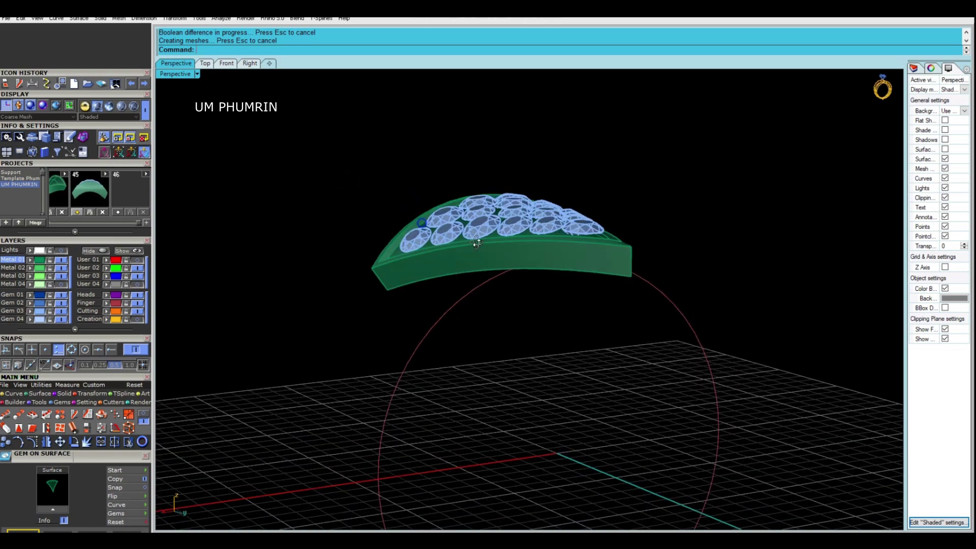
left_click(471, 275)
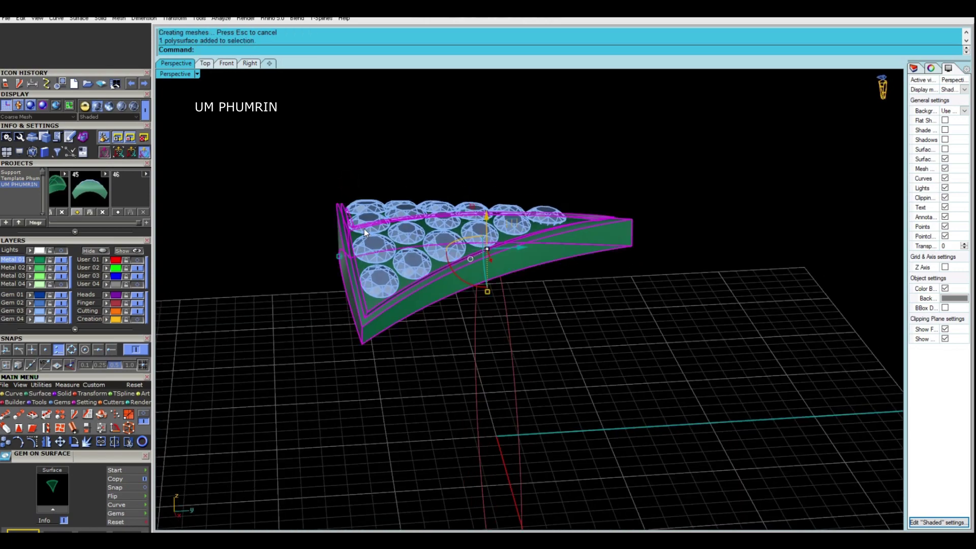
left_click_drag(298, 137, 590, 351)
In Front view, polar-array the panel and gems five times over 360° about the origin
left_click(226, 63)
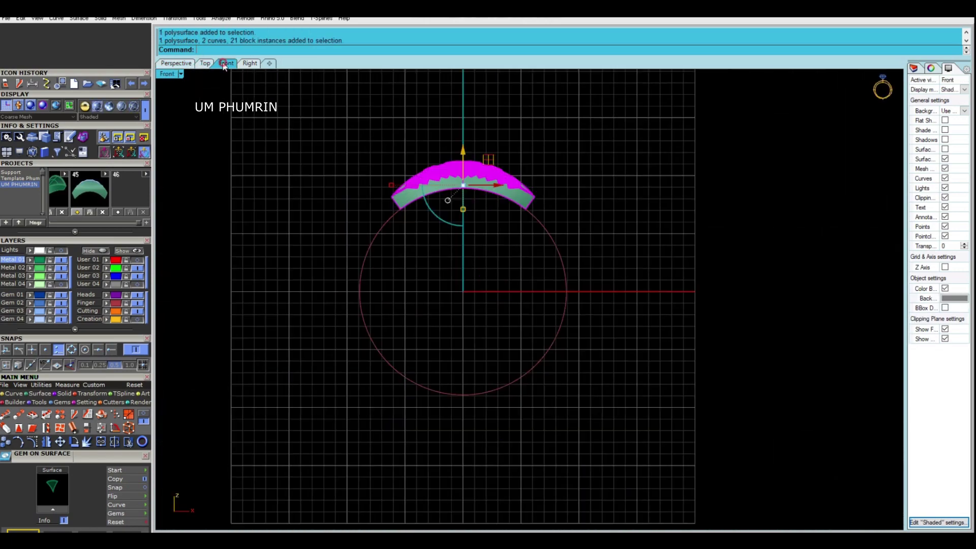
right_click_drag(481, 241, 504, 278)
type("a")
key("Return")
key("Return")
key("Return")
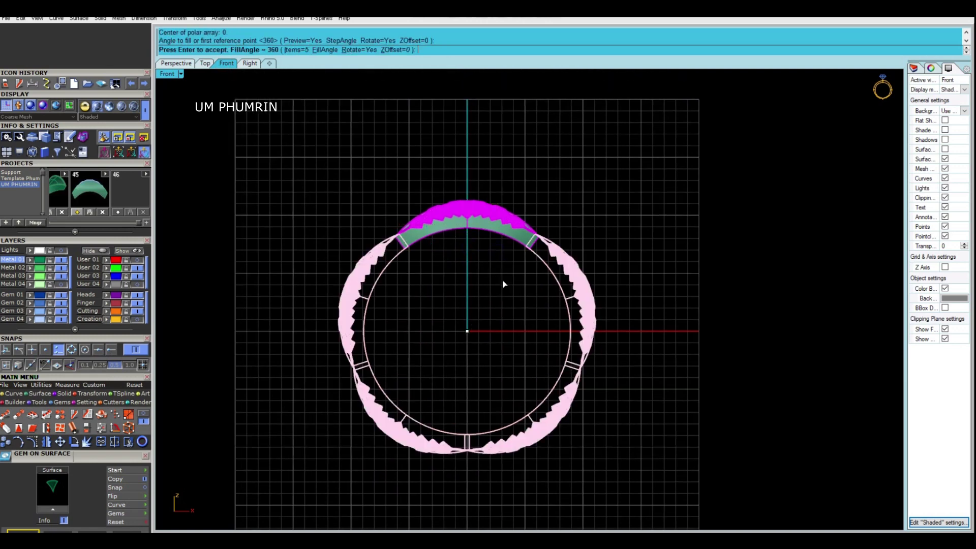
key("Return")
key("Return")
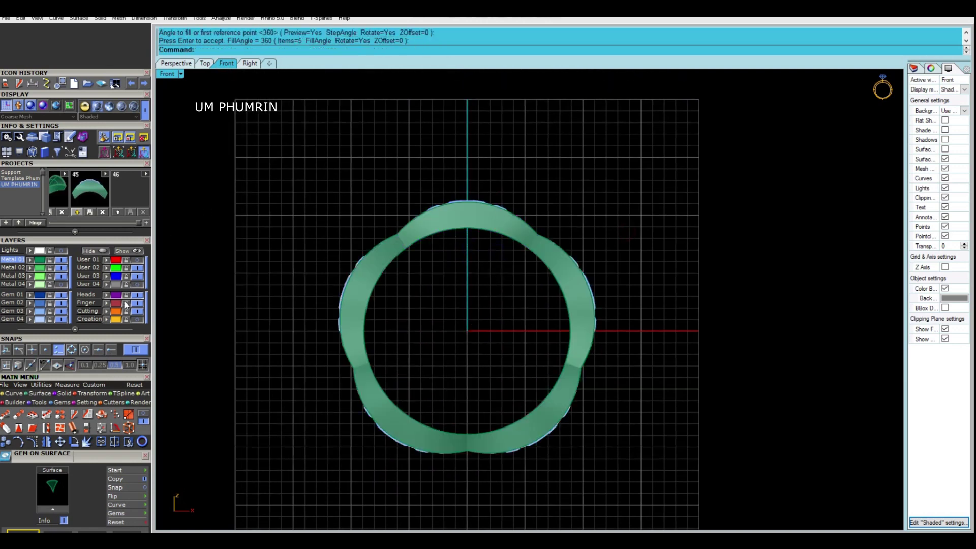
left_click_drag(249, 159, 646, 492)
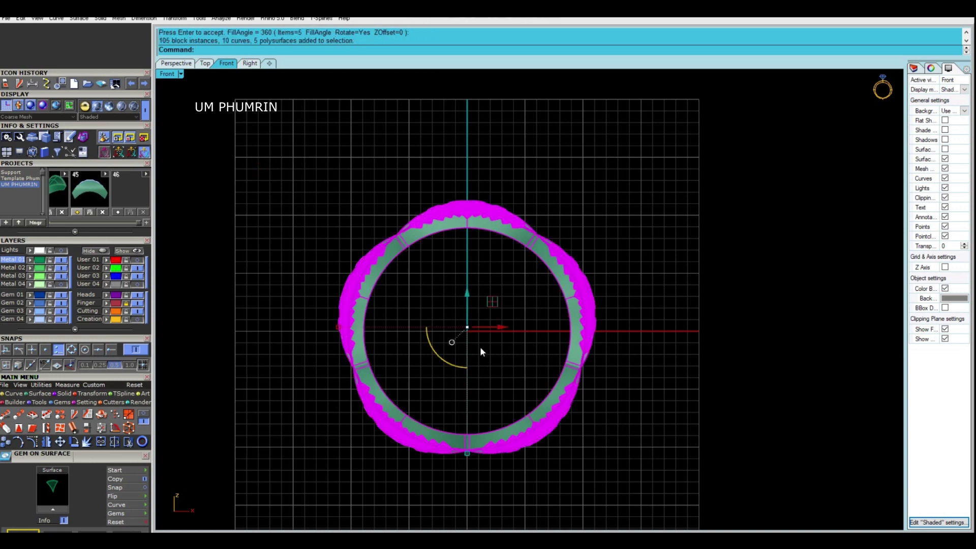
scroll(480, 346, "up", 3)
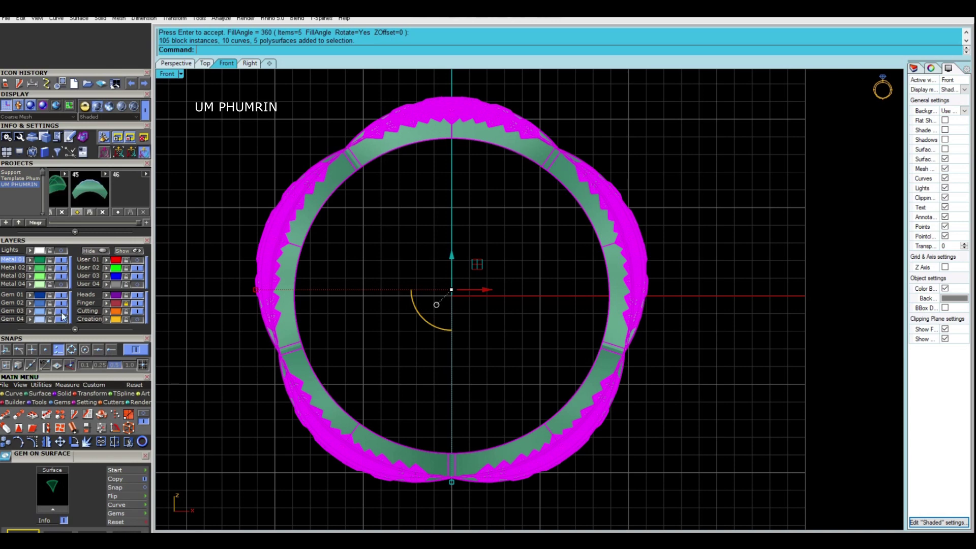
left_click(207, 304)
Rotate a copy of the Metal 01 panels and cones about the origin, then view in Perspective
left_click(41, 259)
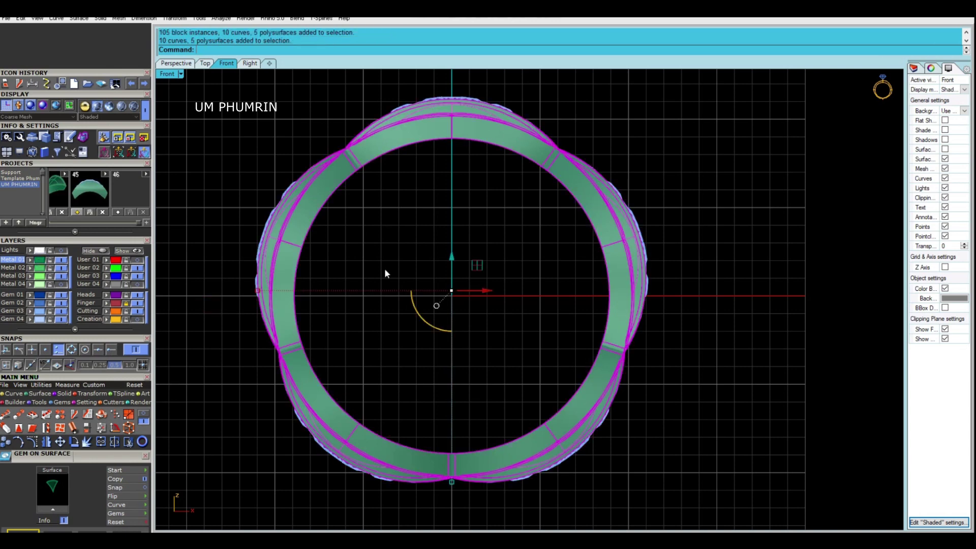
scroll(384, 268, "down", 1)
scroll(379, 270, "down", 1)
type("r")
key("Return")
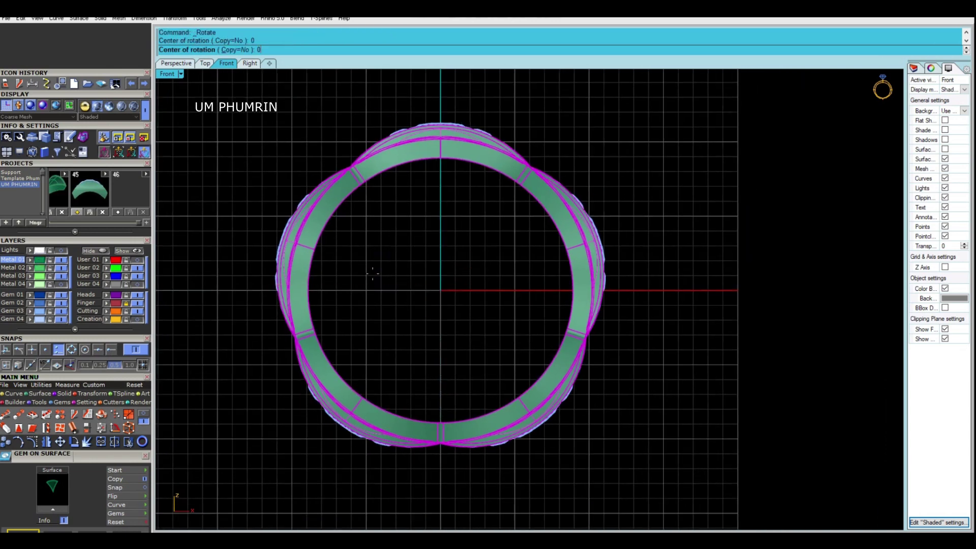
key("Return")
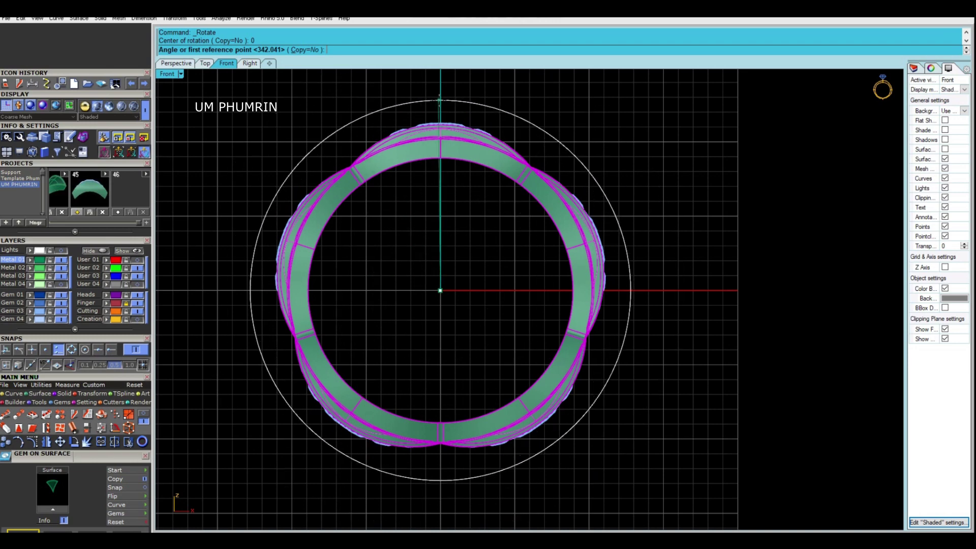
left_click(308, 50)
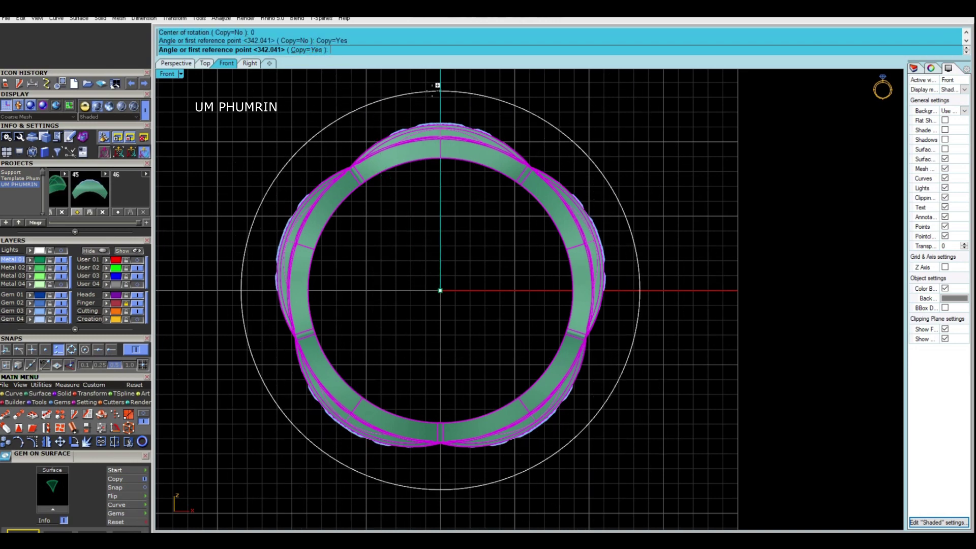
left_click(438, 85)
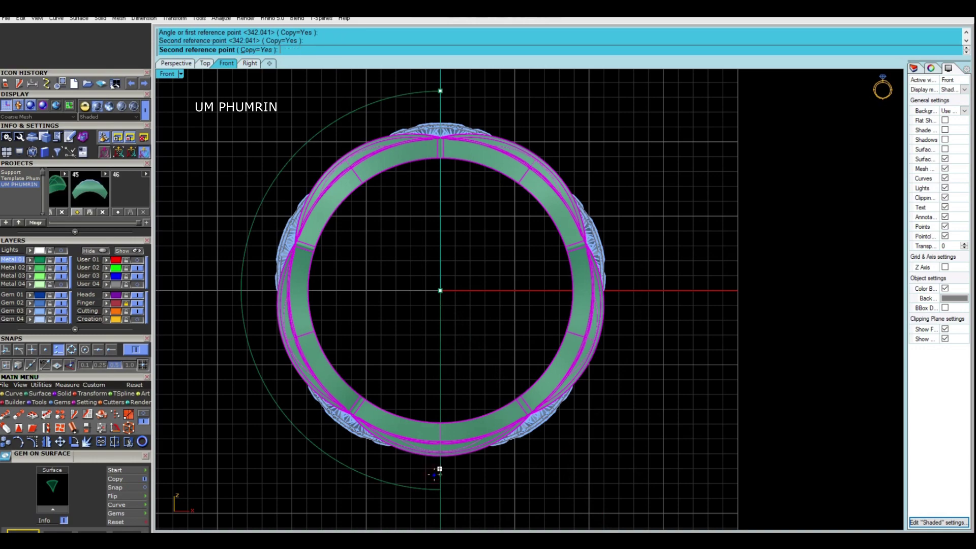
left_click(440, 469)
left_click(176, 64)
right_click_drag(429, 173, 399, 279)
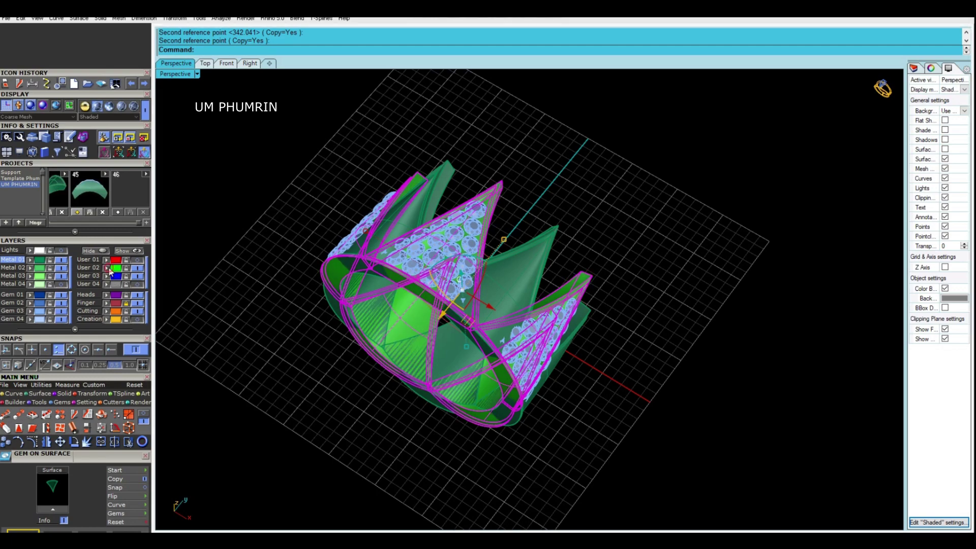
Flip the front triangular cutter so it points downward
left_click(352, 385)
mouse_move(352, 385)
right_mouse_down()
mouse_move(450, 410)
mouse_move(480, 365)
right_mouse_up()
left_click(451, 410)
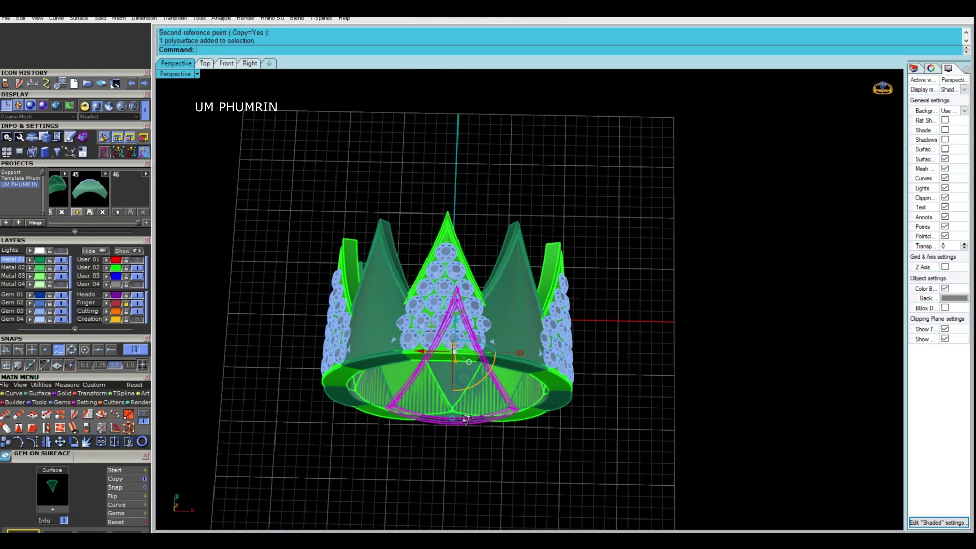
left_click_drag(483, 341, 384, 267)
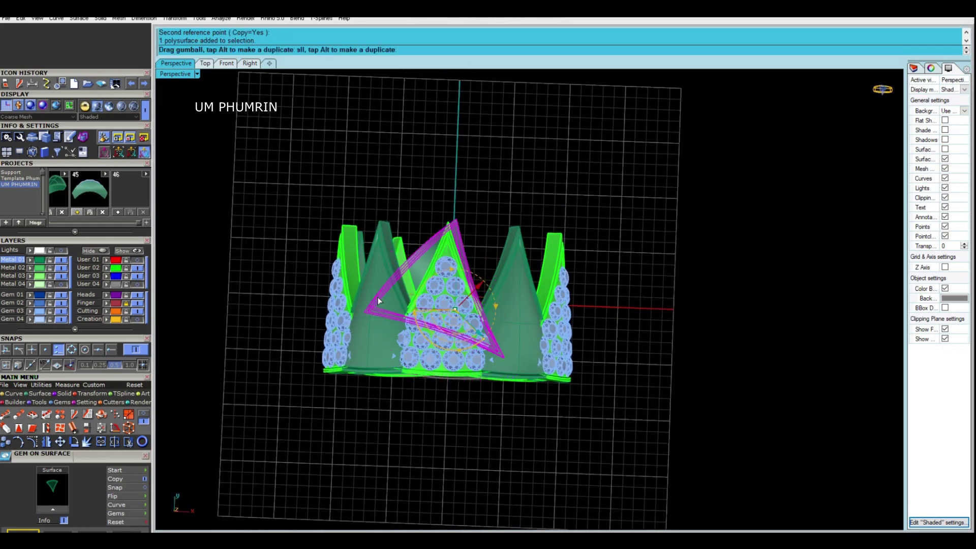
Delete the leftover triangular cutters, undoing once and re-deleting without the front cone
right_click_drag(383, 268, 591, 191)
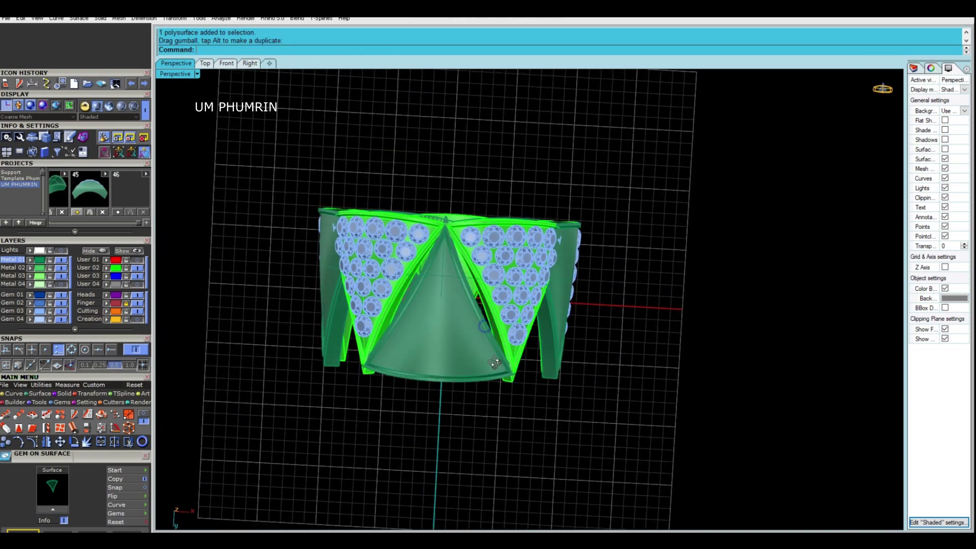
right_click_drag(591, 191, 96, 284)
left_click(38, 263)
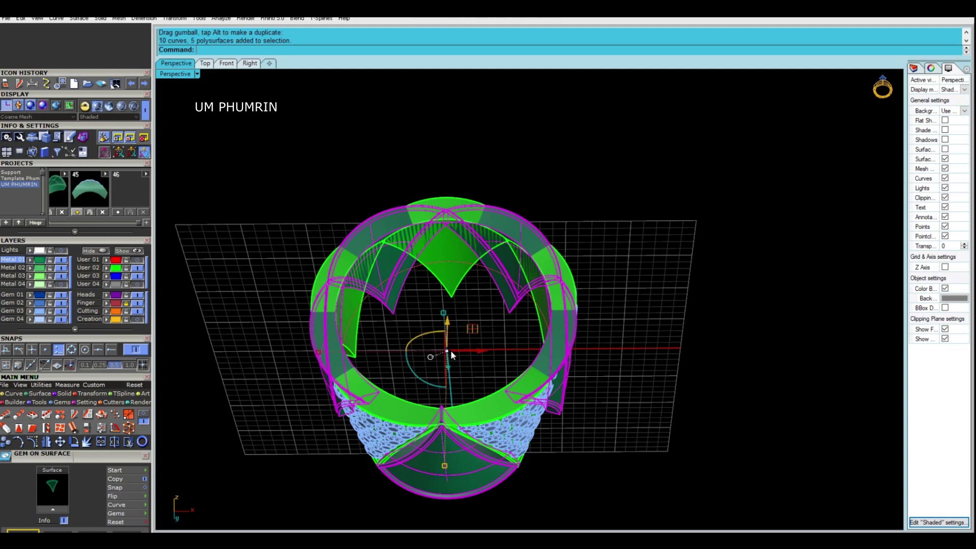
type("d")
key("Delete")
right_click_drag(450, 349, 511, 349)
key("ctrl+z")
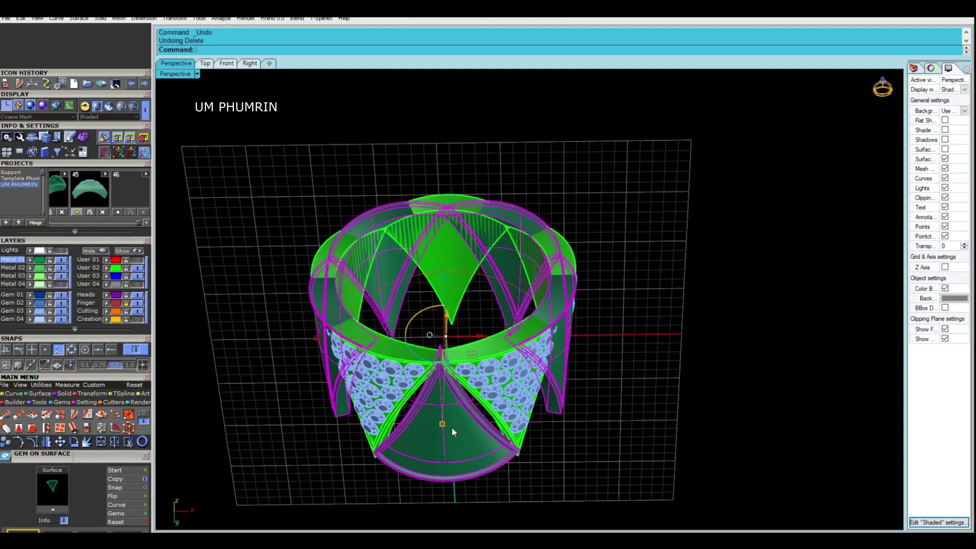
left_click(449, 444, "ctrl")
key("Delete")
Move the front cone piece slightly down toward the gap between pavé panels
right_click_drag(462, 438, 468, 361)
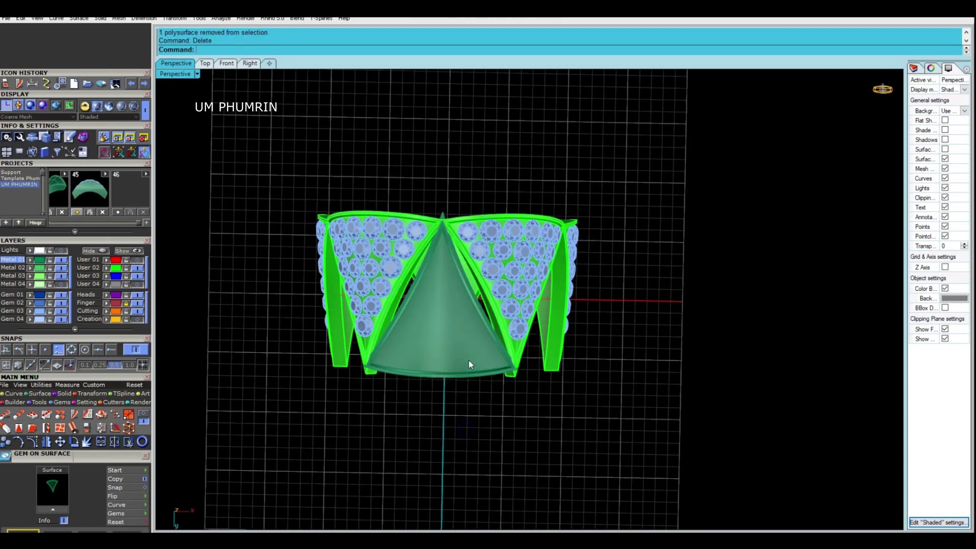
left_click(439, 300)
scroll(443, 284, "up", 3)
scroll(448, 260, "up", 2)
left_click_drag(448, 261, 458, 277)
right_click_drag(460, 277, 483, 295)
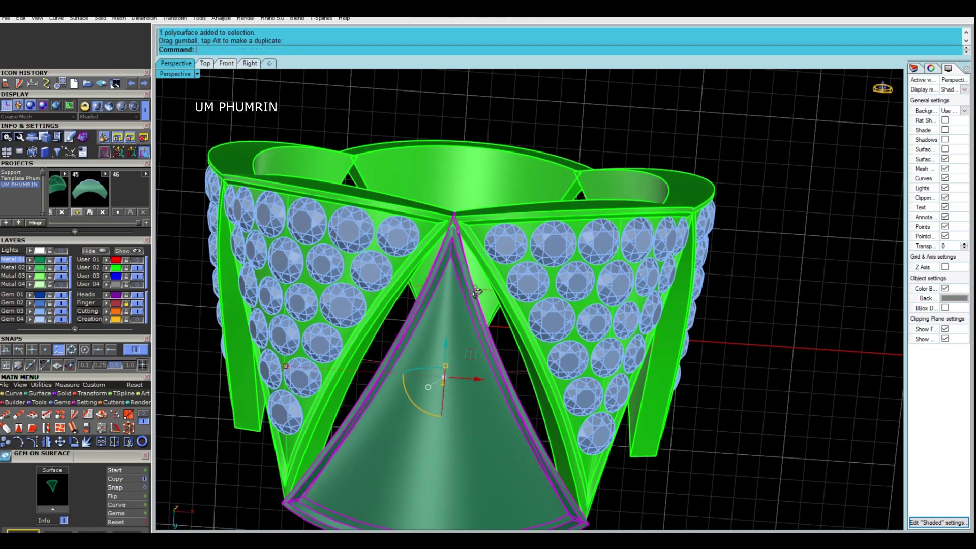
scroll(483, 295, "up", 5)
scroll(483, 295, "down", 5)
scroll(504, 315, "up", 6)
scroll(504, 316, "down", 6)
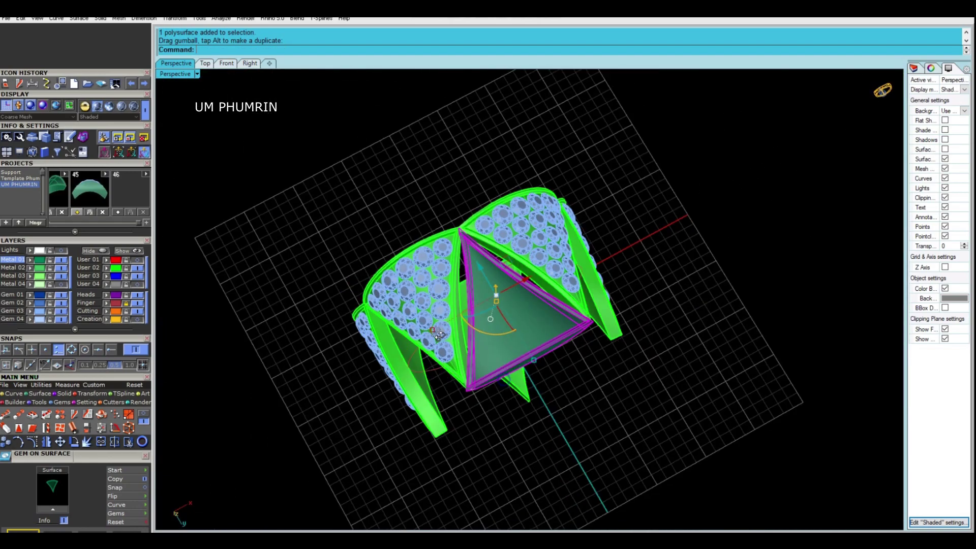
Nudge the cone piece into place between two pavé panels, then view the ring from Front
right_click_drag(504, 315, 545, 373)
scroll(480, 288, "up", 3)
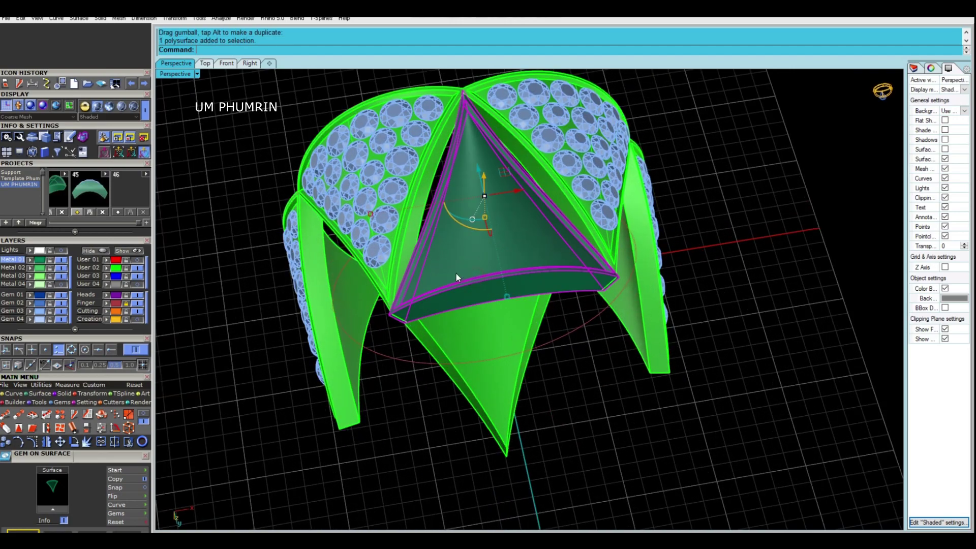
right_click_drag(455, 273, 349, 261)
scroll(536, 195, "up", 4)
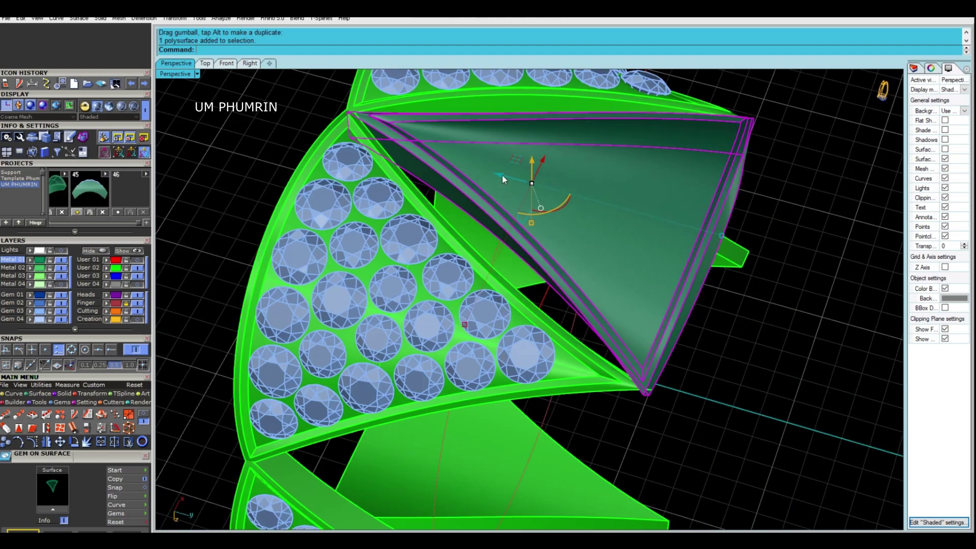
left_click_drag(503, 177, 502, 181)
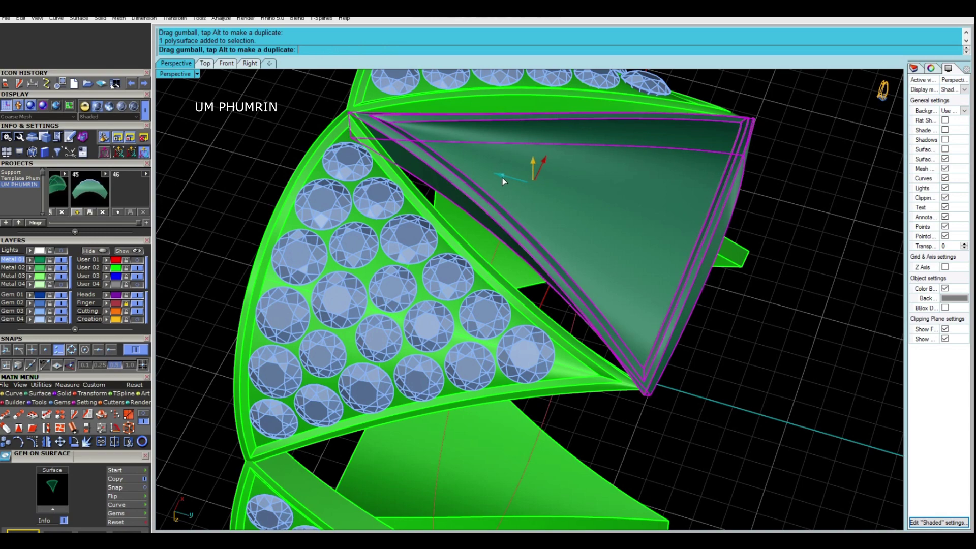
key("Escape")
scroll(610, 321, "down", 3)
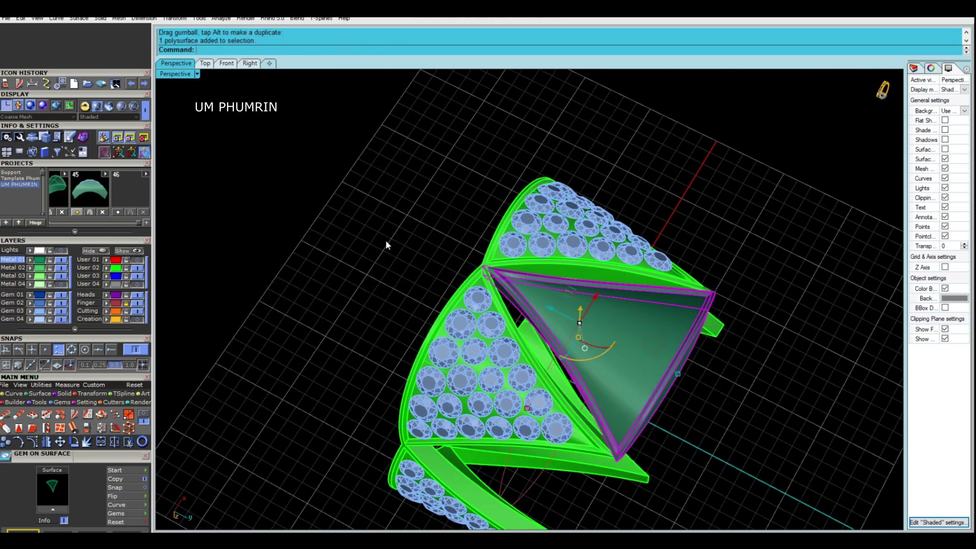
left_click(205, 64)
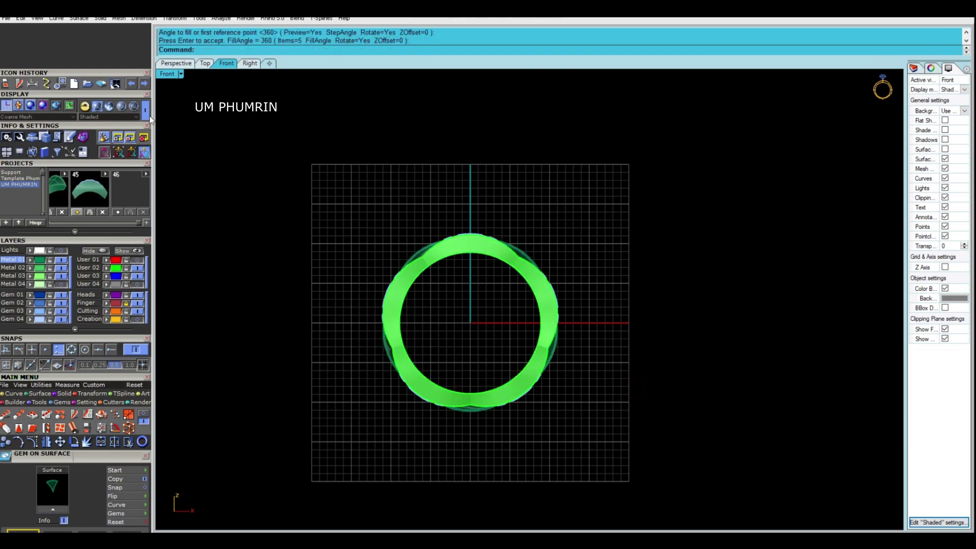
Return to Perspective and orbit to check the five-item, 360° array around the ring
left_click(175, 63)
right_click_drag(386, 274, 408, 267)
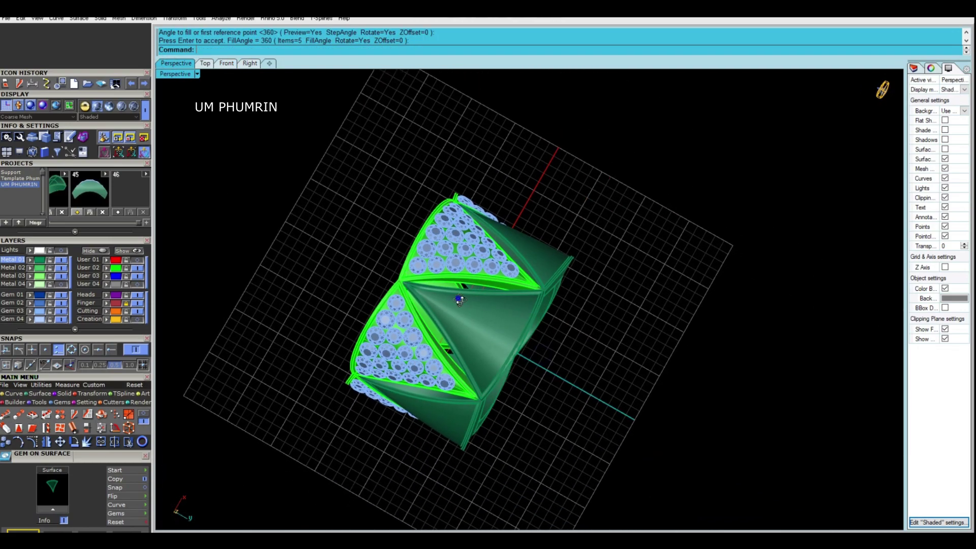
scroll(408, 268, "up", 2)
scroll(435, 283, "down", 5)
mouse_move(461, 323)
right_mouse_down()
mouse_move(538, 290)
mouse_move(533, 335)
mouse_move(177, 292)
right_mouse_up()
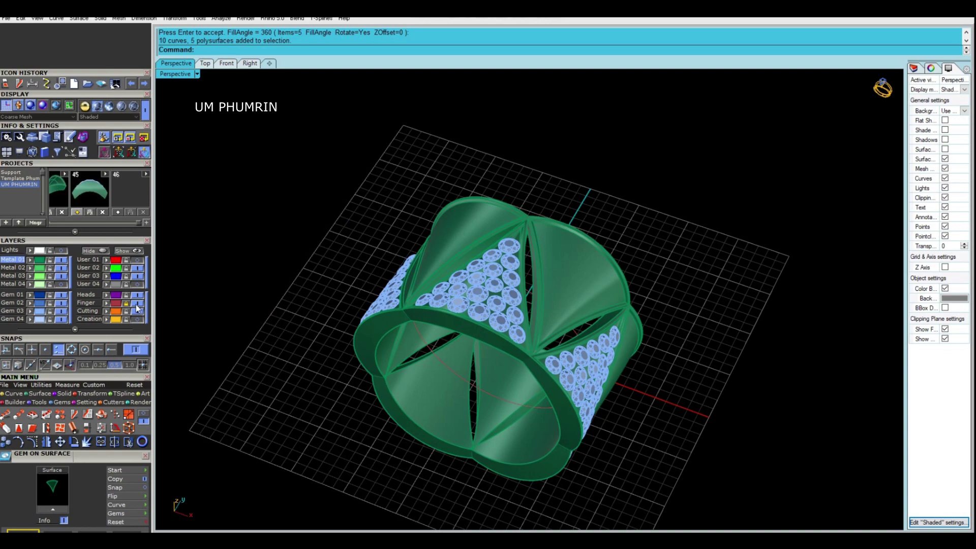
Set the Perspective viewport to Working Shade and orbit around the shaded ring
left_click(197, 74)
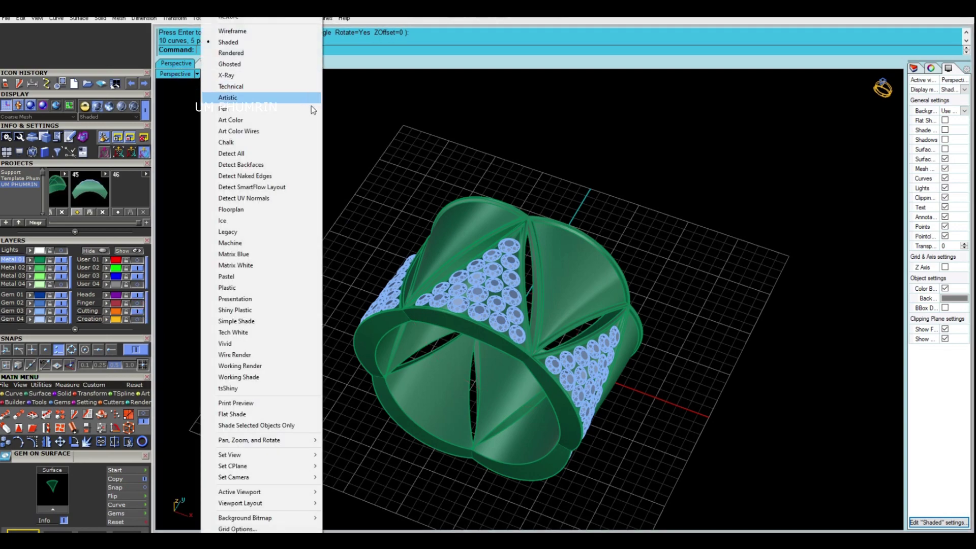
left_click(264, 377)
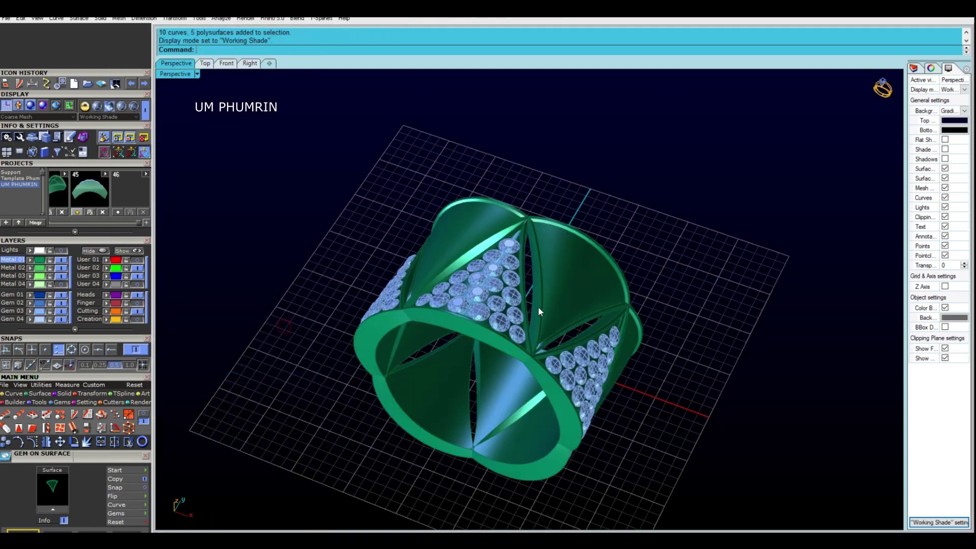
right_click_drag(264, 379, 362, 277)
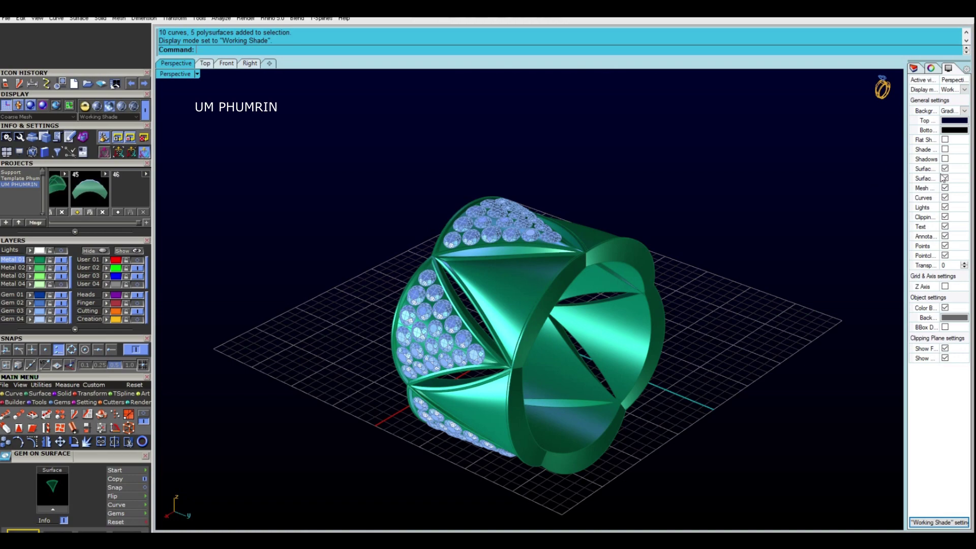
mouse_move(664, 255)
right_mouse_down()
mouse_move(491, 283)
mouse_move(452, 255)
mouse_move(593, 338)
mouse_move(480, 342)
mouse_move(573, 273)
right_mouse_up()
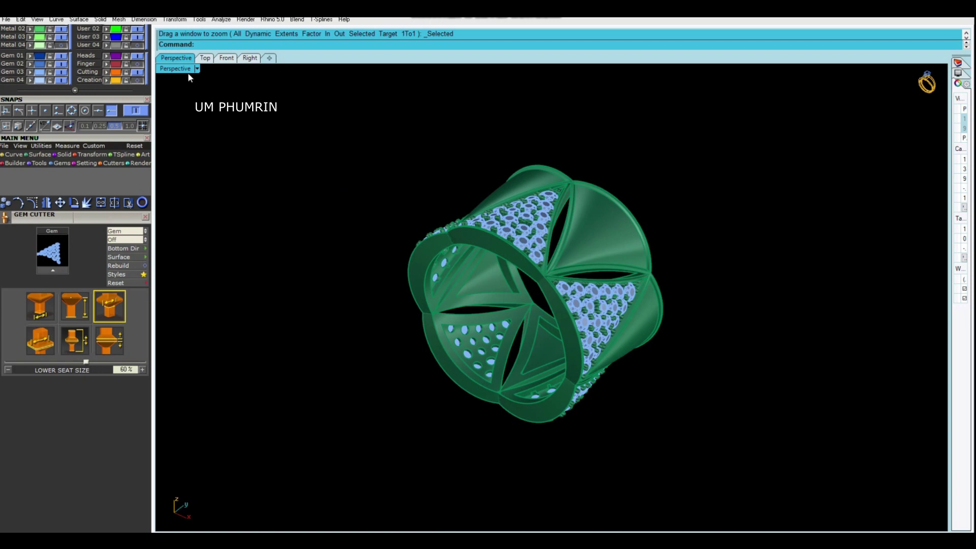
Reapply Working Shade and orbit to inspect the ring's outer and inner sides
left_click(195, 68)
left_click(249, 379)
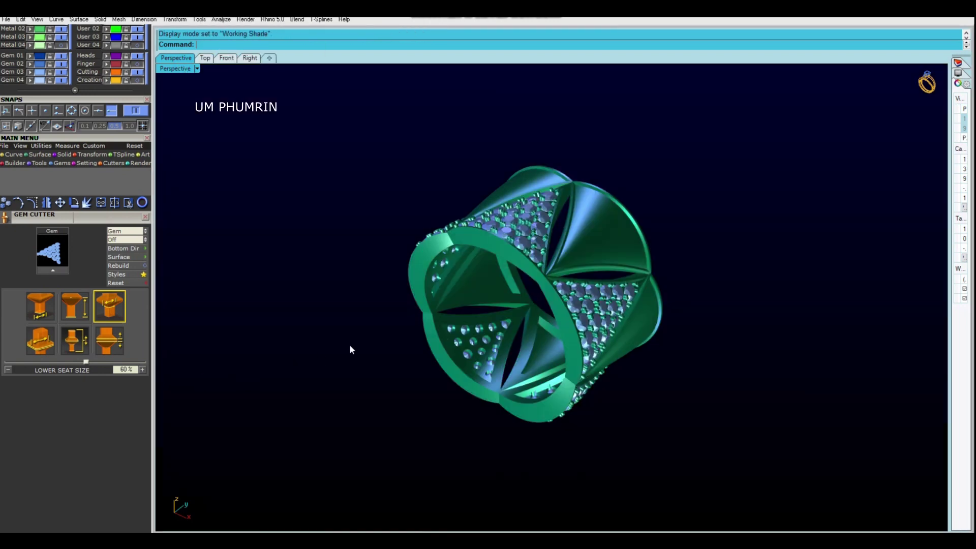
mouse_move(349, 349)
right_mouse_down()
mouse_move(447, 220)
mouse_move(493, 181)
mouse_move(656, 211)
mouse_move(669, 161)
mouse_move(704, 213)
mouse_move(710, 279)
mouse_move(603, 306)
mouse_move(561, 254)
mouse_move(563, 238)
right_mouse_up()
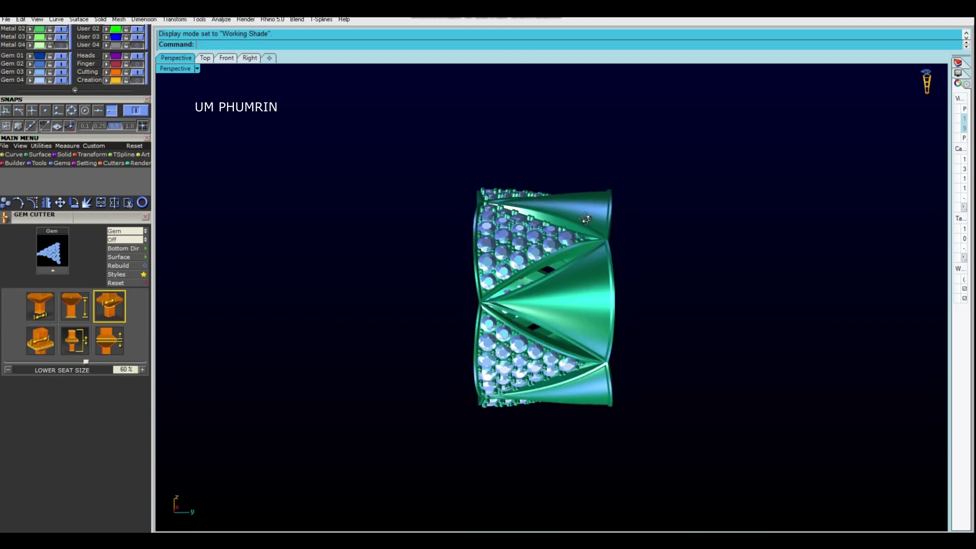
right_click_drag(592, 225, 620, 240)
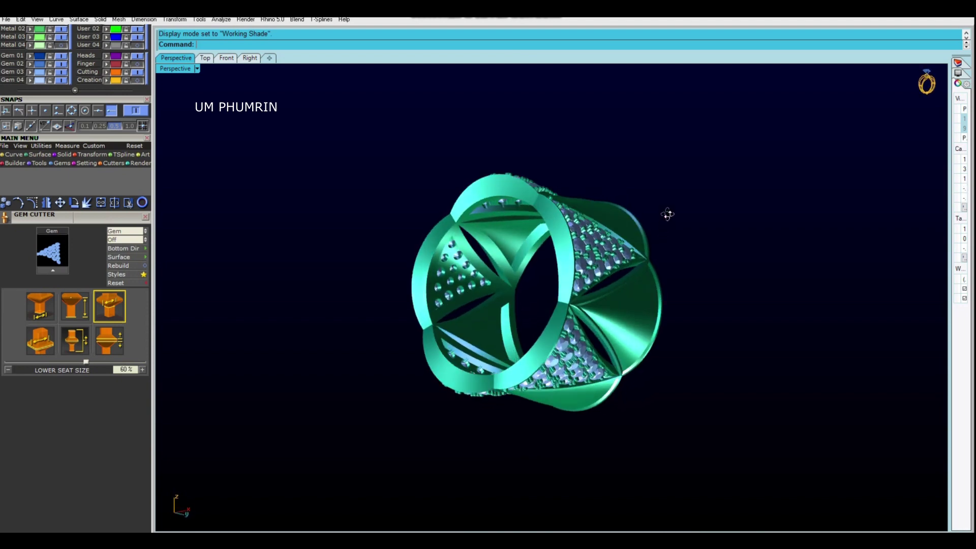
mouse_move(578, 198)
right_mouse_down()
mouse_move(422, 147)
mouse_move(425, 120)
mouse_move(704, 283)
mouse_move(697, 320)
mouse_move(671, 261)
mouse_move(655, 305)
mouse_move(686, 337)
mouse_move(751, 352)
mouse_move(755, 398)
mouse_move(726, 403)
mouse_move(741, 402)
mouse_move(752, 277)
mouse_move(737, 318)
mouse_move(584, 283)
mouse_move(641, 299)
mouse_move(646, 281)
mouse_move(611, 380)
mouse_move(422, 362)
mouse_move(375, 342)
mouse_move(412, 263)
mouse_move(669, 372)
right_mouse_up()
scroll(671, 261, "up", 2)
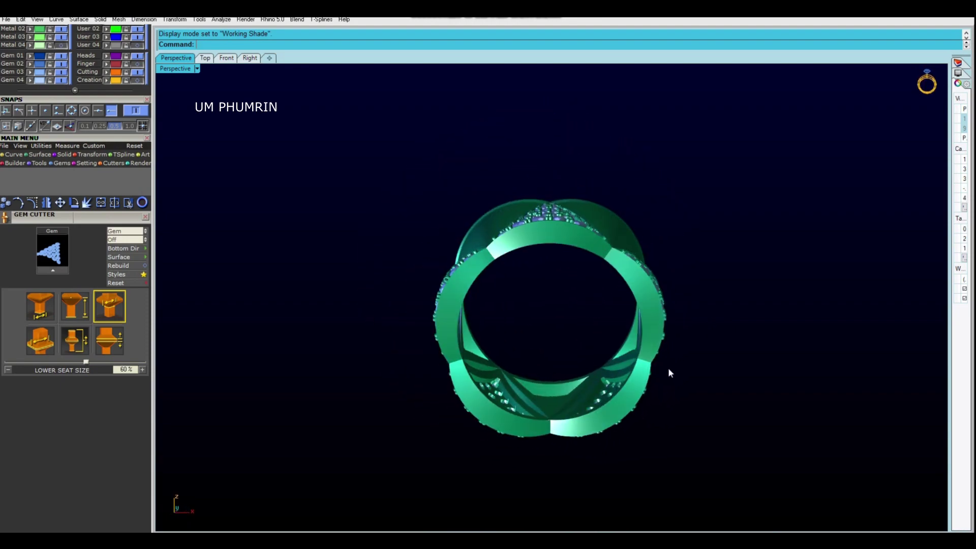